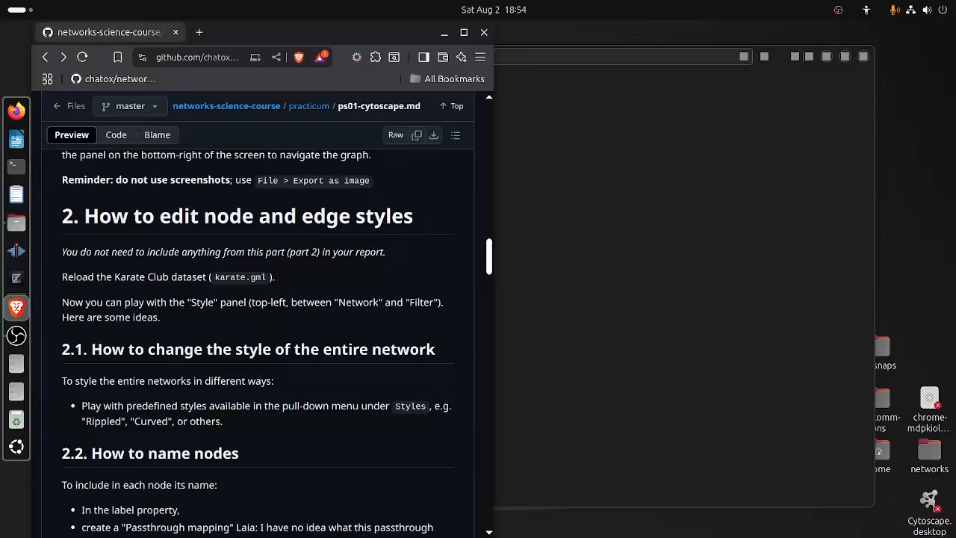
Read the opening of section 2 on editing node and edge styles in ps01-cytoscape.md.
drag(62, 216, 414, 217)
click(414, 216)
triple_click(86, 253)
click(86, 253)
double_click(70, 252)
click(69, 251)
triple_click(344, 252)
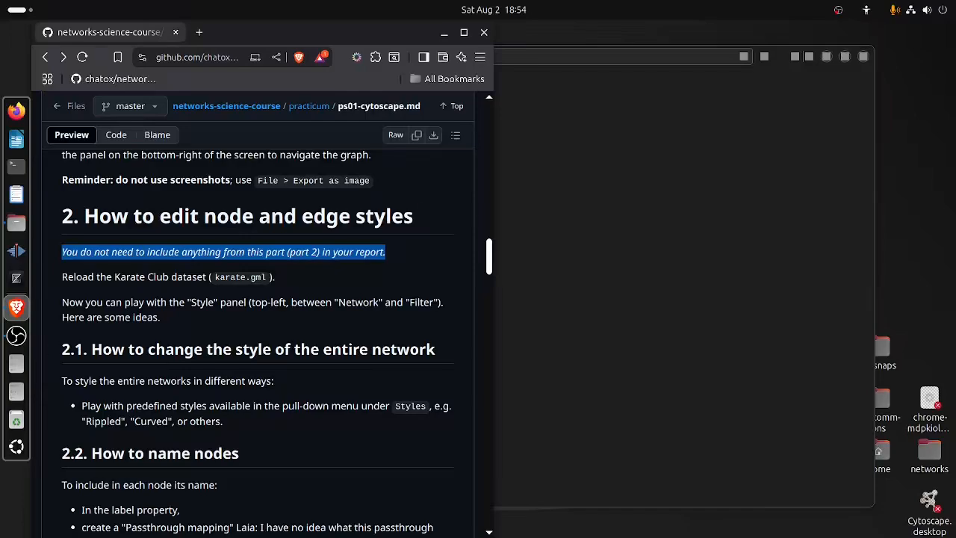
drag(172, 319, 62, 303)
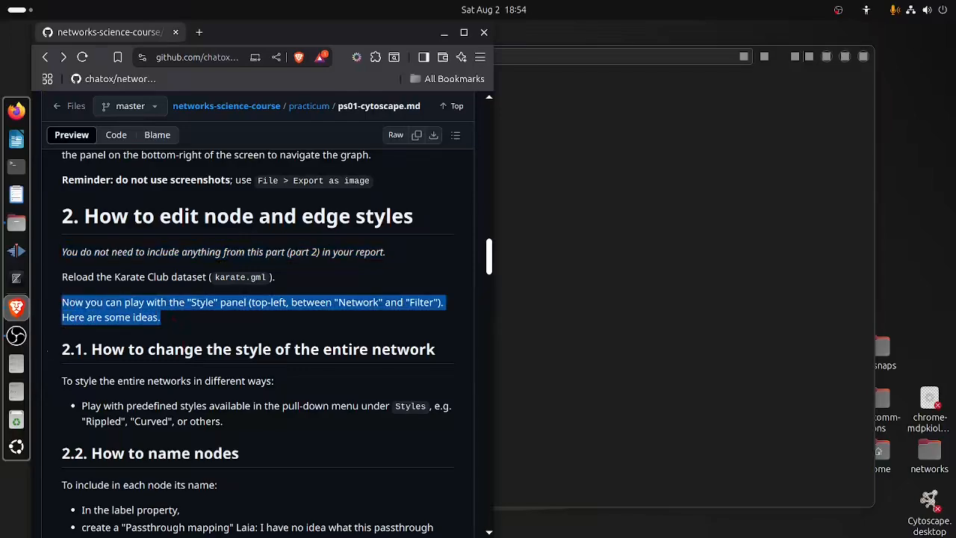
click(62, 302)
Read subsections 2.1 to 2.5 on network styles, node names, node shapes, edge width and layouts.
scroll(258, 336, down, 2)
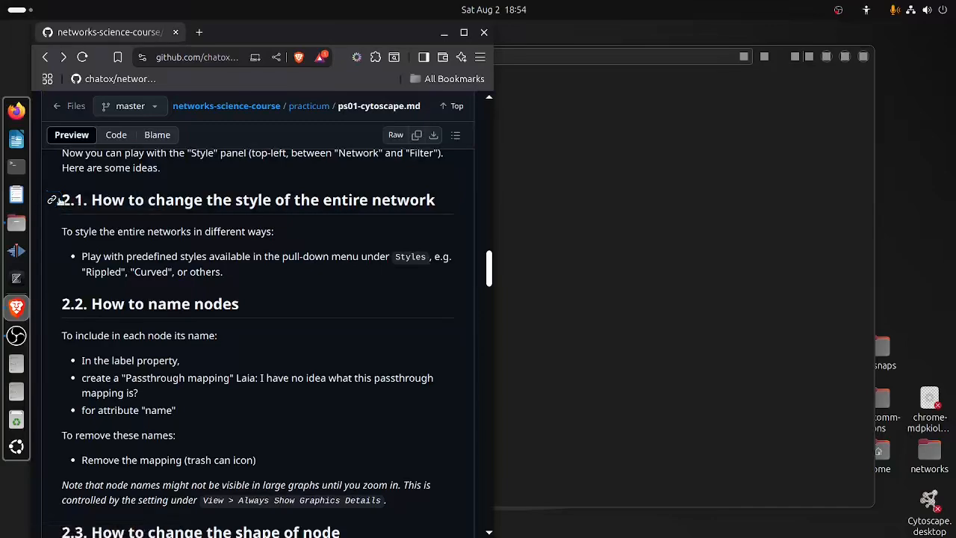
drag(62, 201, 241, 305)
click(241, 306)
scroll(258, 342, down, 2)
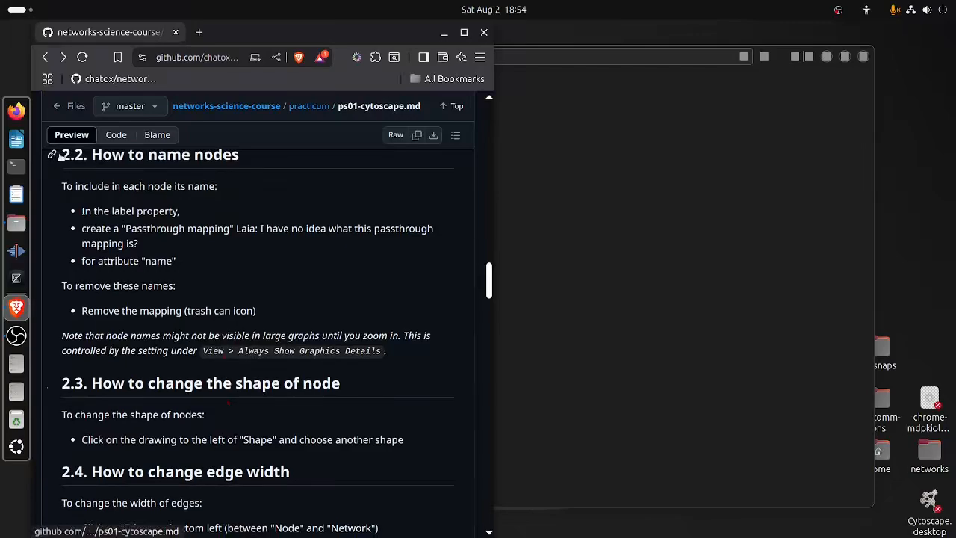
drag(62, 155, 277, 283)
click(271, 308)
scroll(272, 308, down, 1)
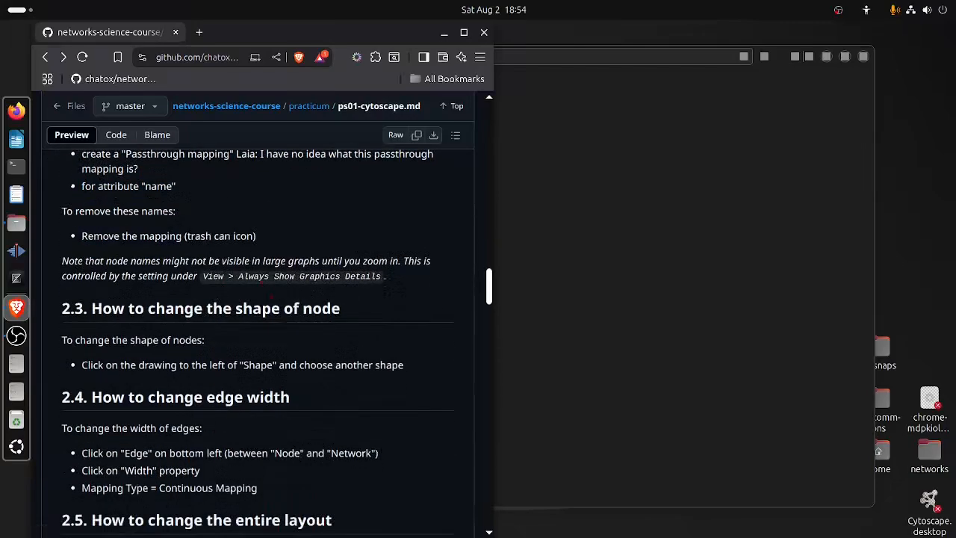
drag(61, 303, 259, 364)
click(258, 365)
scroll(258, 364, down, 2)
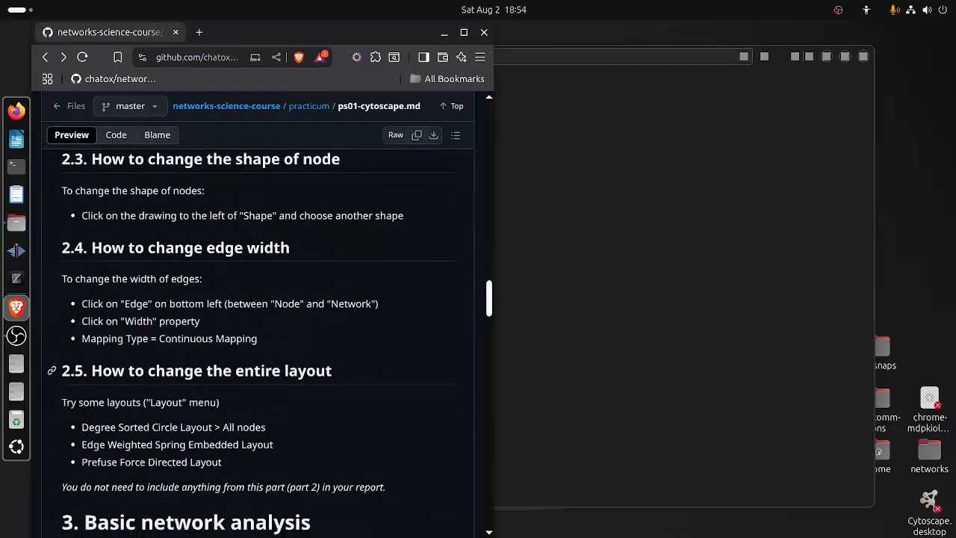
scroll(259, 364, down, 2)
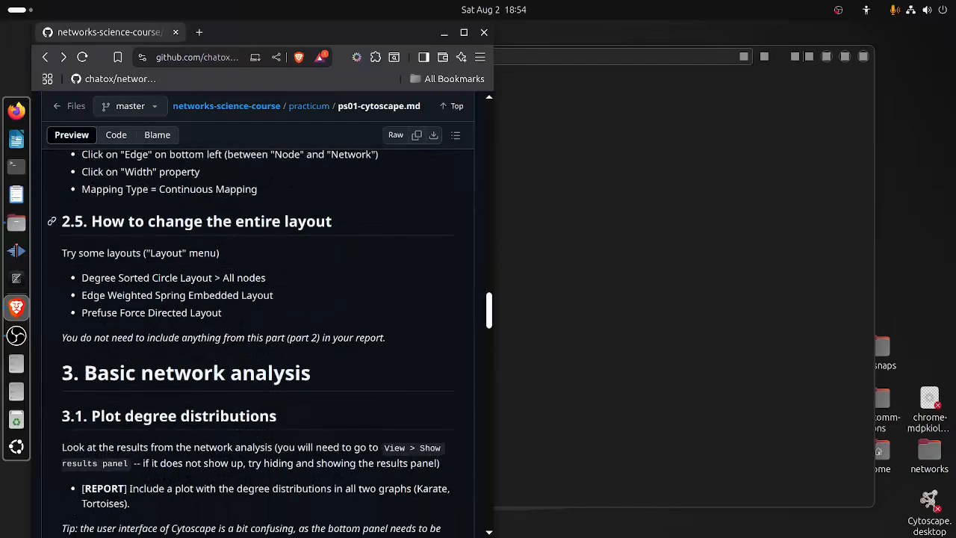
drag(60, 221, 320, 337)
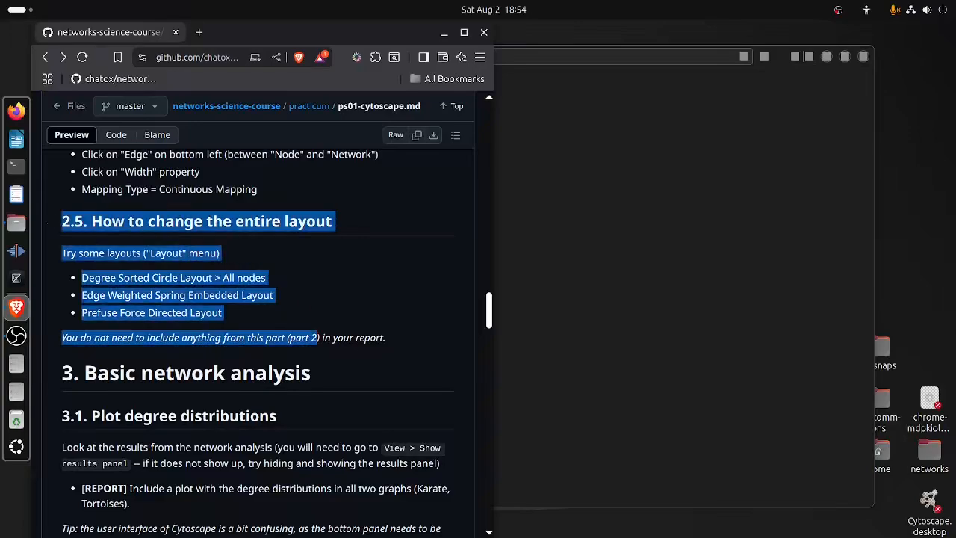
click(319, 338)
Read section 3.1 on plotting degree distributions, including the report requirement for the Karate and Tortoises graphs.
scroll(271, 342, down, 2)
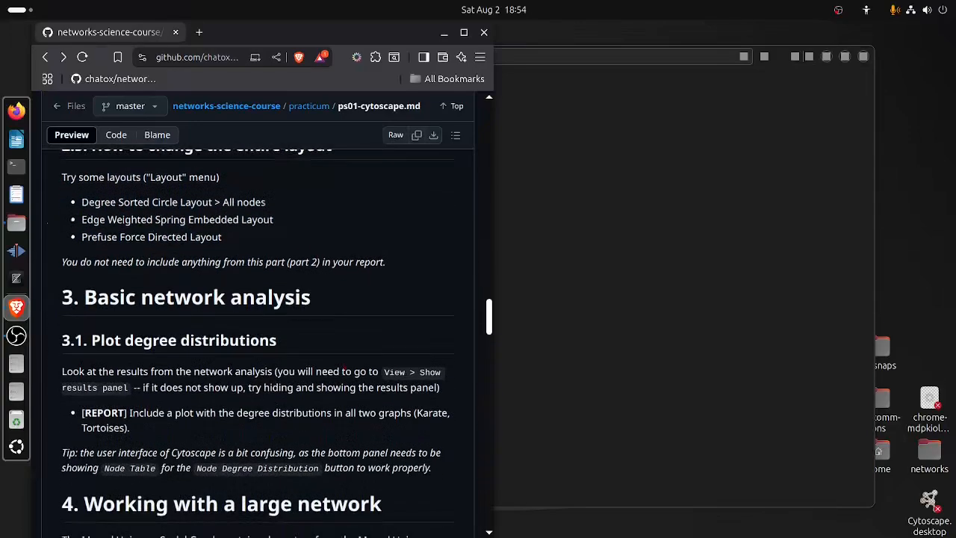
scroll(60, 224, down, 1)
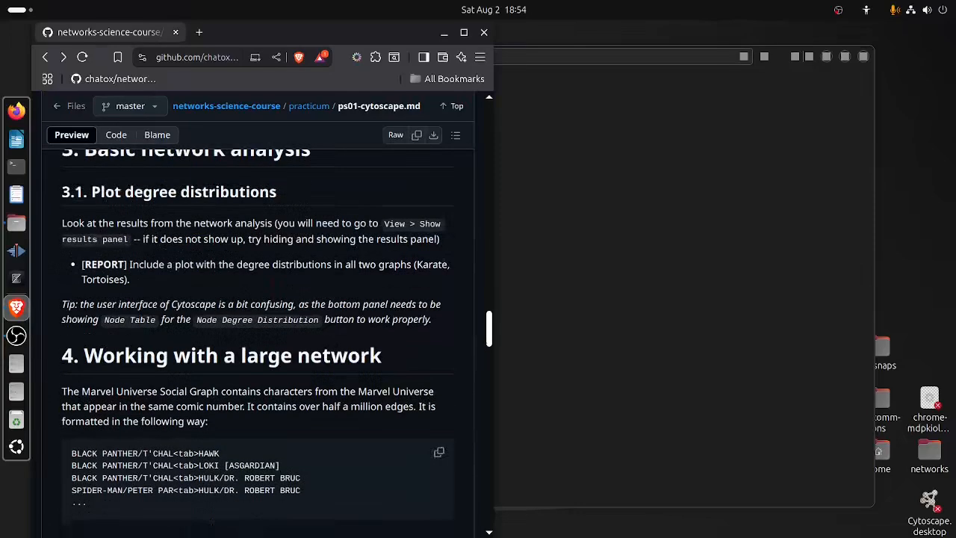
scroll(60, 224, up, 1)
drag(60, 220, 96, 224)
click(186, 226)
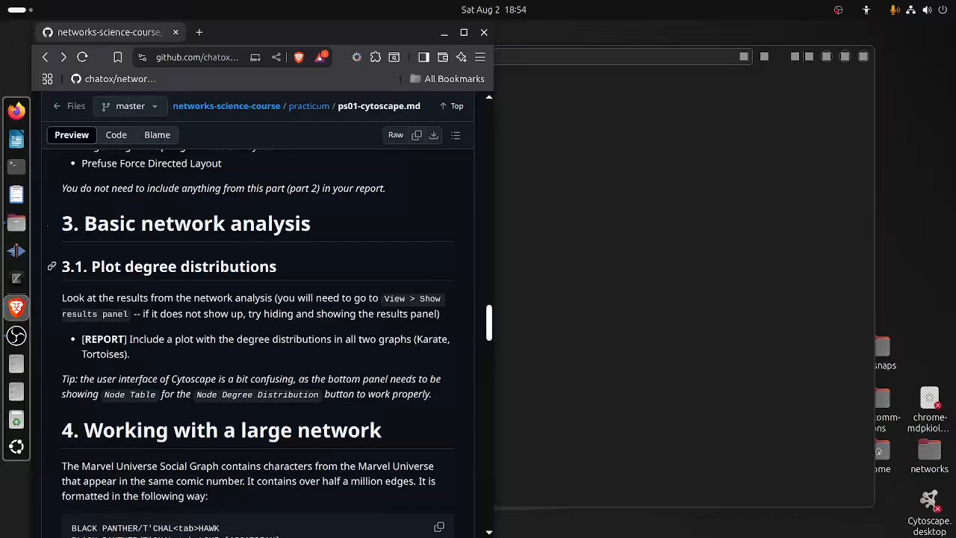
drag(62, 267, 277, 266)
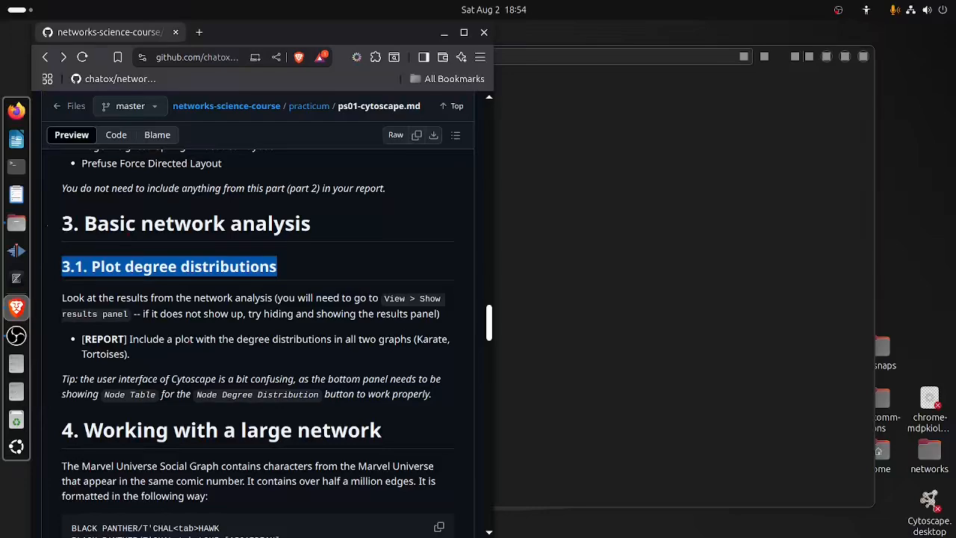
triple_click(239, 314)
click(239, 314)
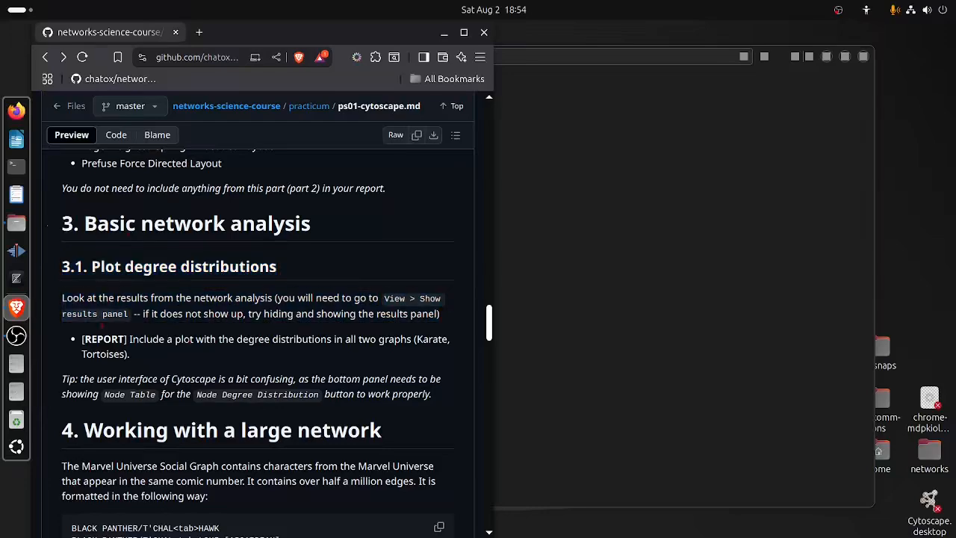
double_click(432, 339)
double_click(104, 354)
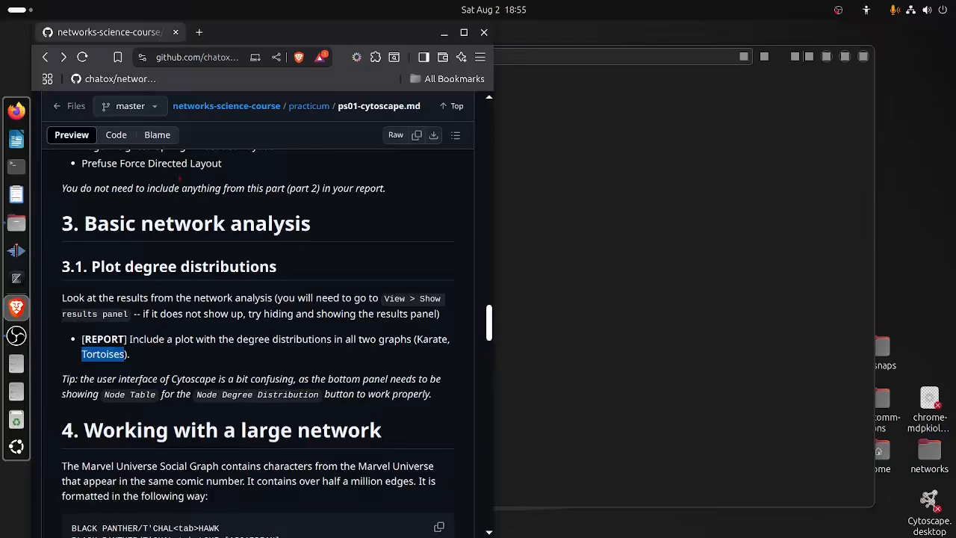
Launch Cytoscape with a new empty session and dismiss the session save dialog.
key(super)
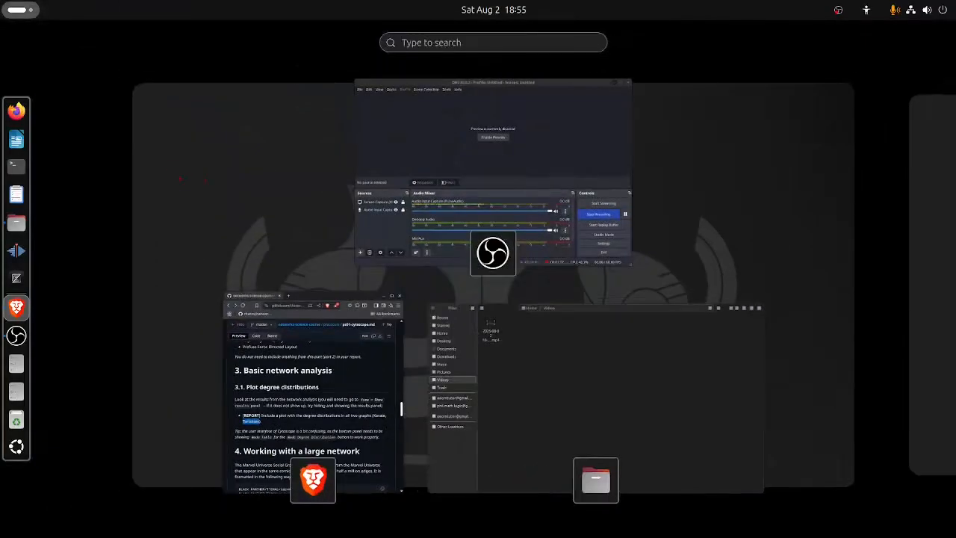
text(cy)
key(super)
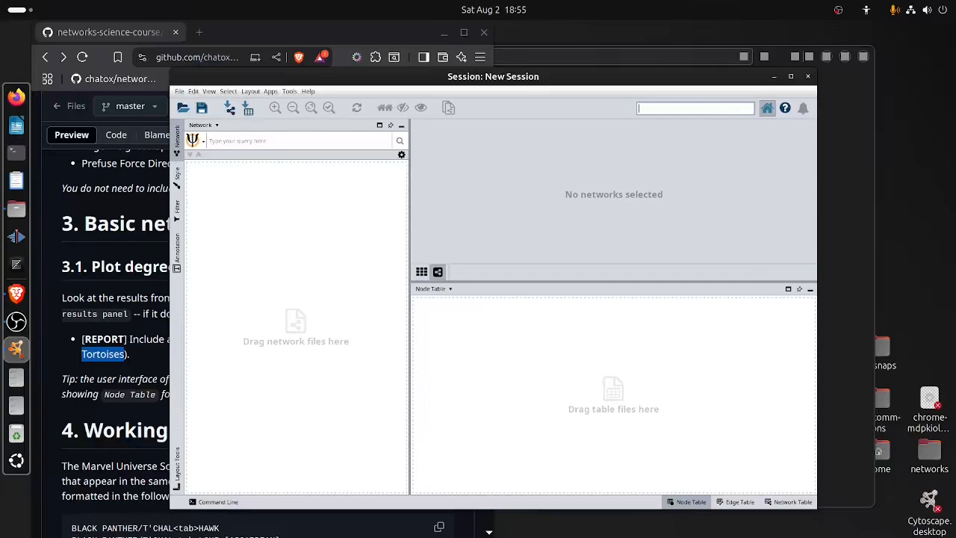
click(206, 97)
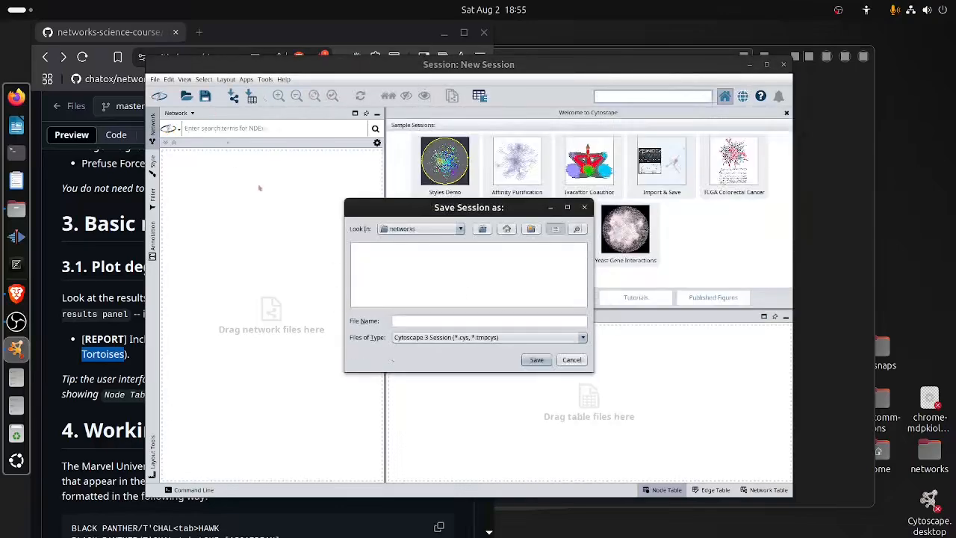
click(571, 359)
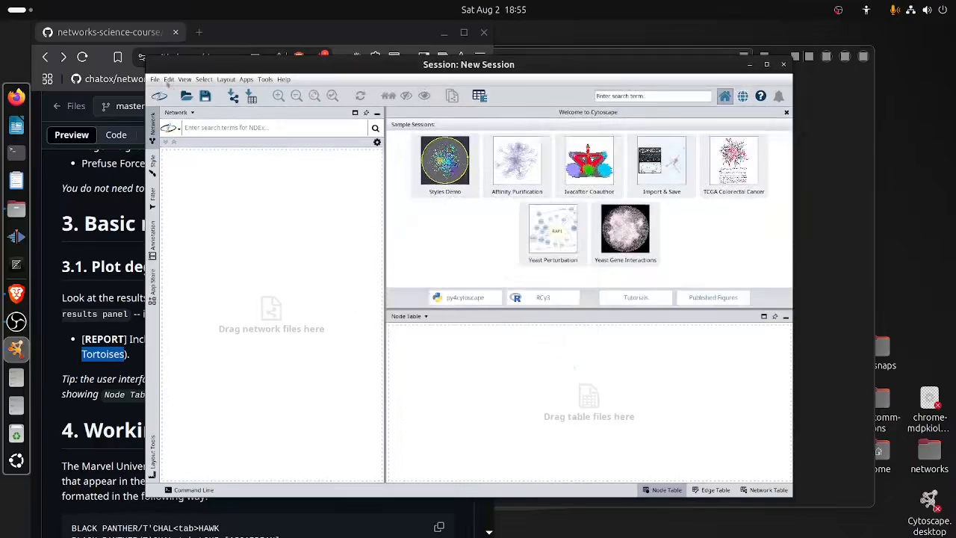
Import karate.gml from the networks folder and apply the Compound Spring Embedder (CoSE) layout to it.
click(234, 96)
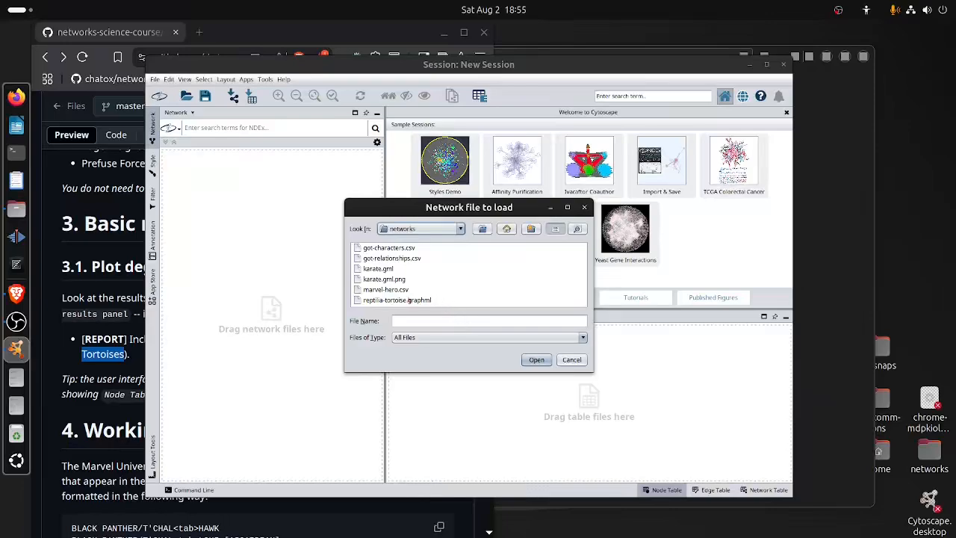
double_click(373, 268)
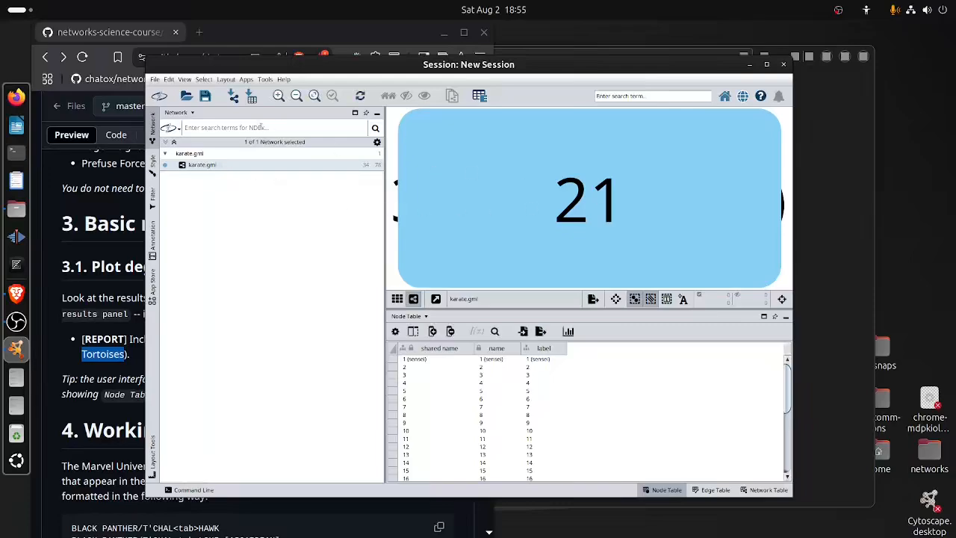
click(226, 79)
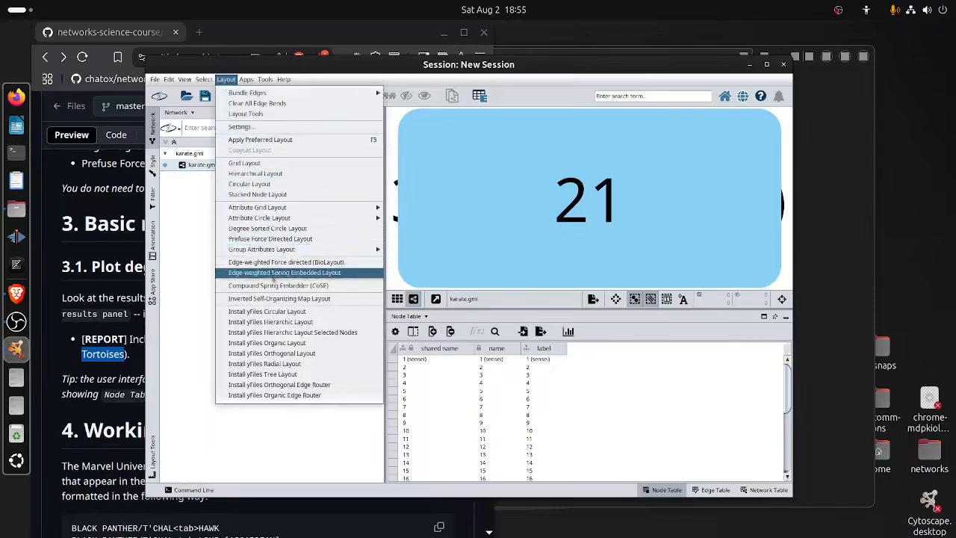
click(270, 286)
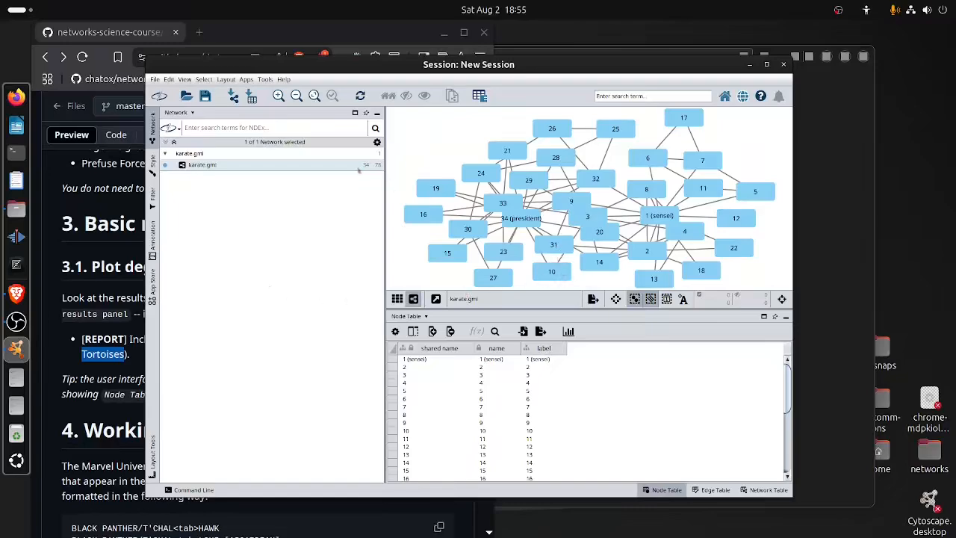
Maximize the Cytoscape window and run Analyze Network on karate.gml as an undirected graph.
click(265, 79)
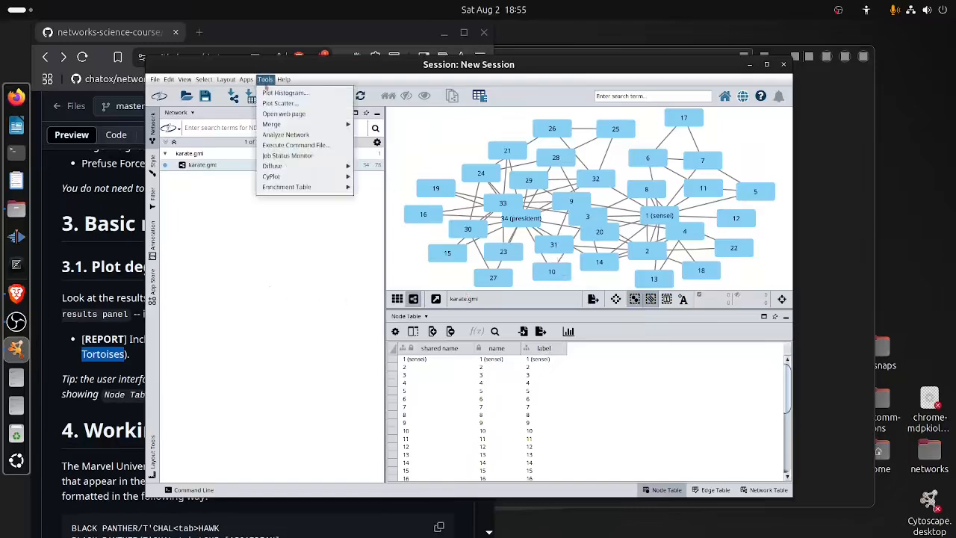
click(289, 134)
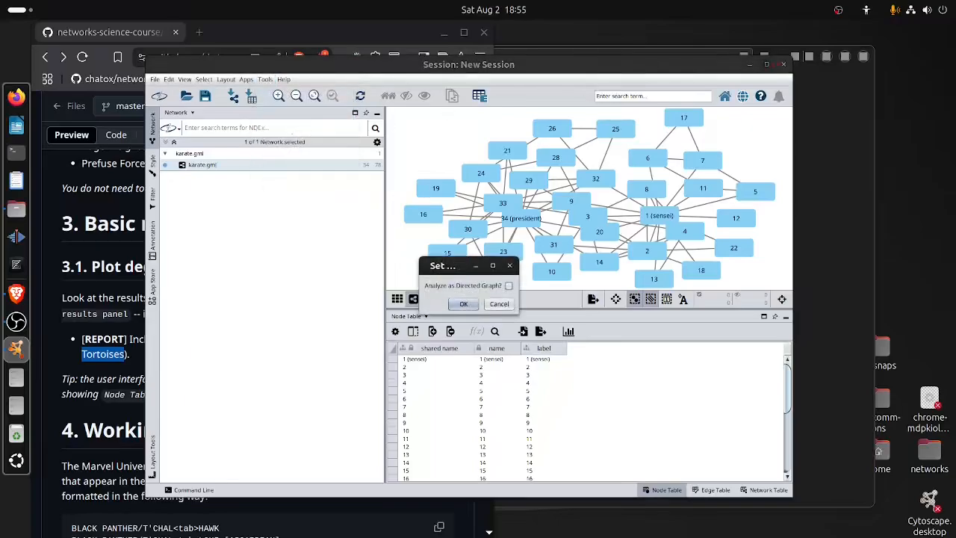
click(767, 64)
click(472, 306)
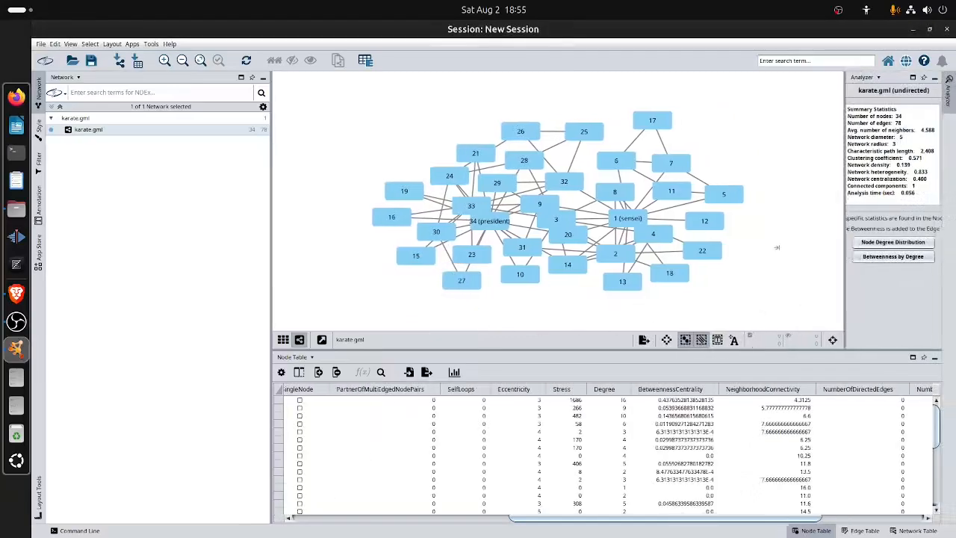
Plot the karate network's node degree distribution, examine the histogram alongside node 17, and close the plot.
click(833, 234)
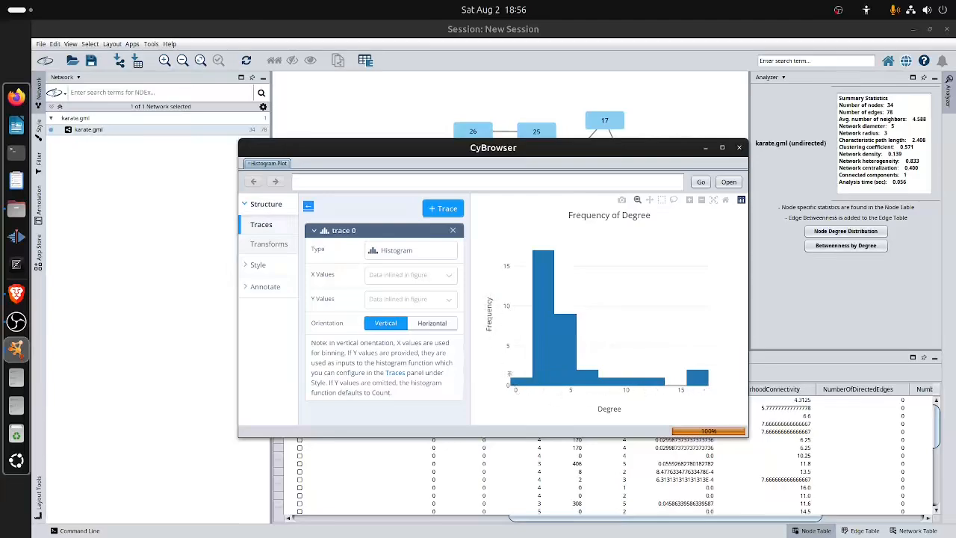
mouse_move(521, 379)
click(604, 121)
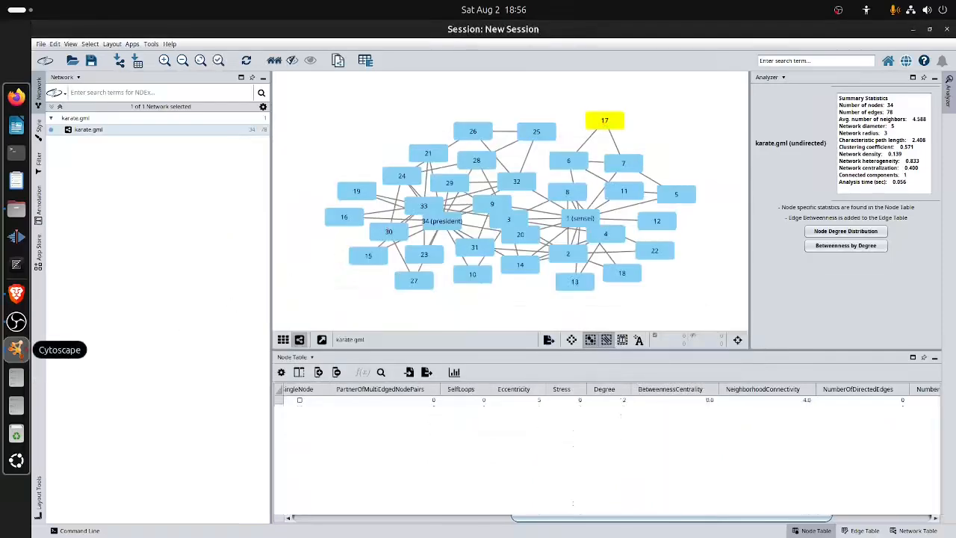
click(15, 349)
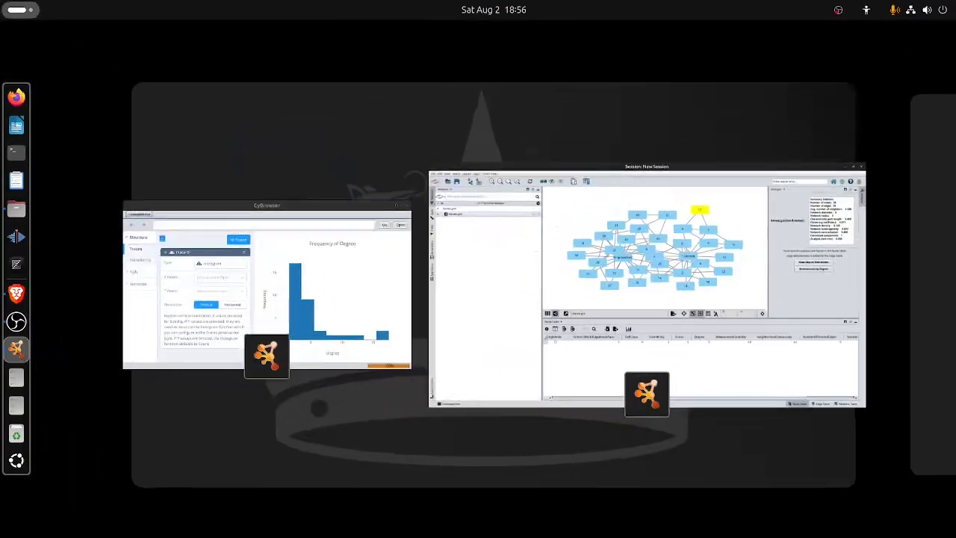
click(396, 281)
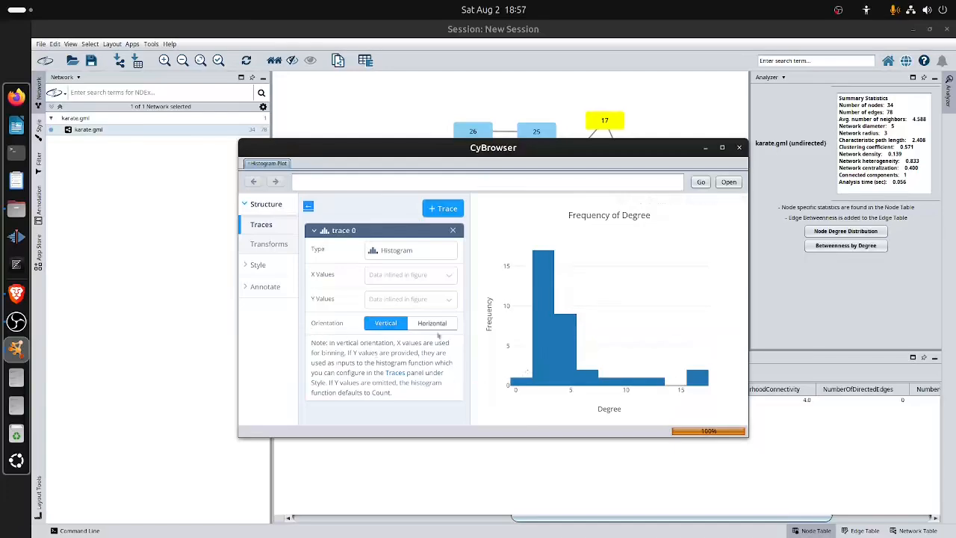
click(739, 148)
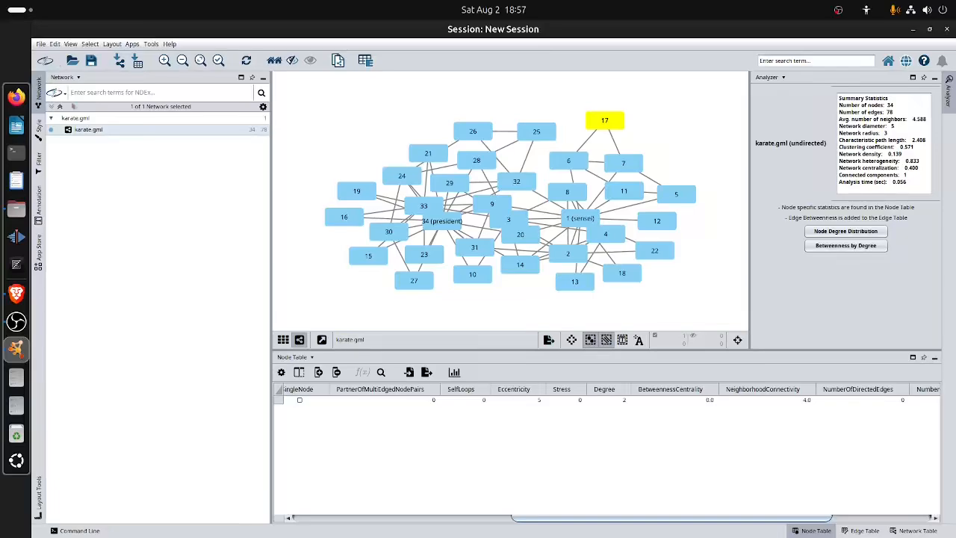
Import reptilia-tortoise.graphml from the networks folder into a new network collection.
click(119, 60)
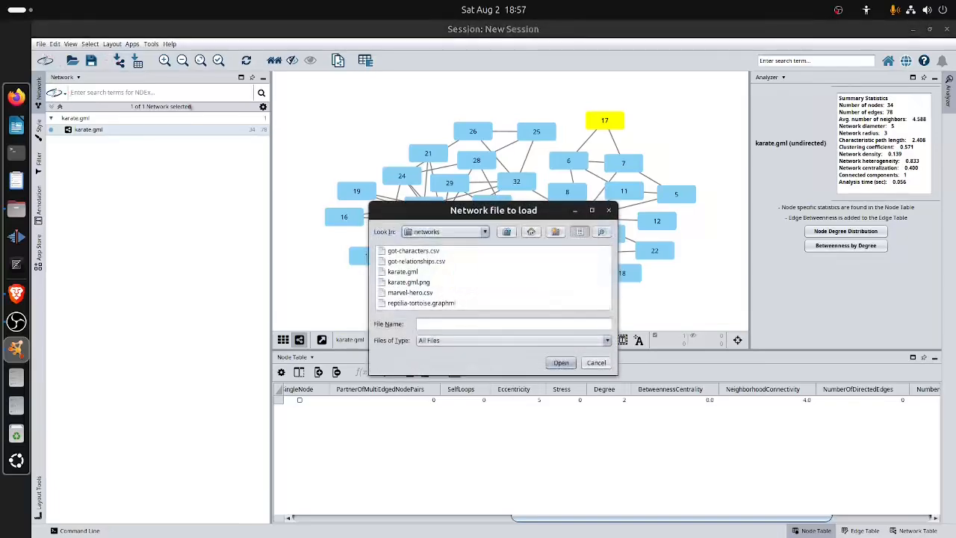
double_click(418, 304)
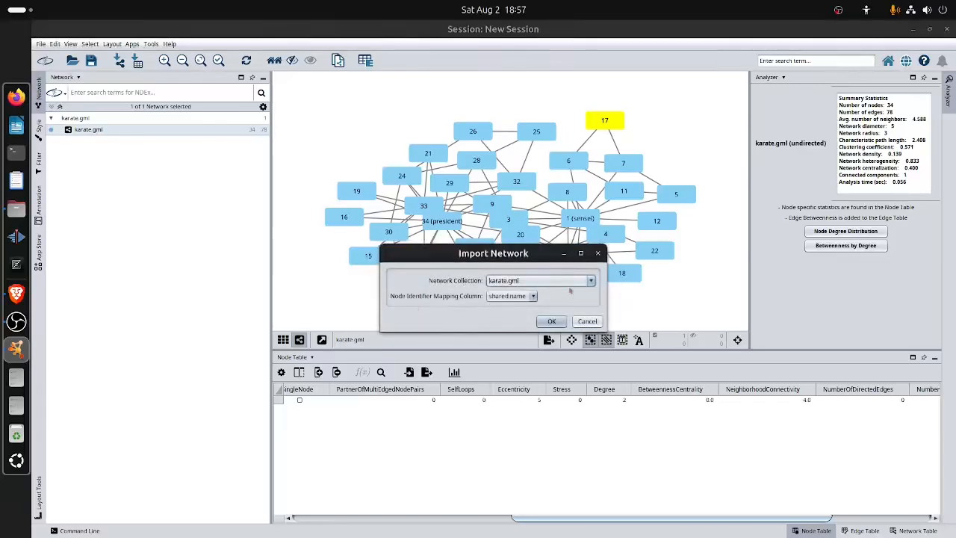
click(568, 282)
click(564, 291)
click(553, 306)
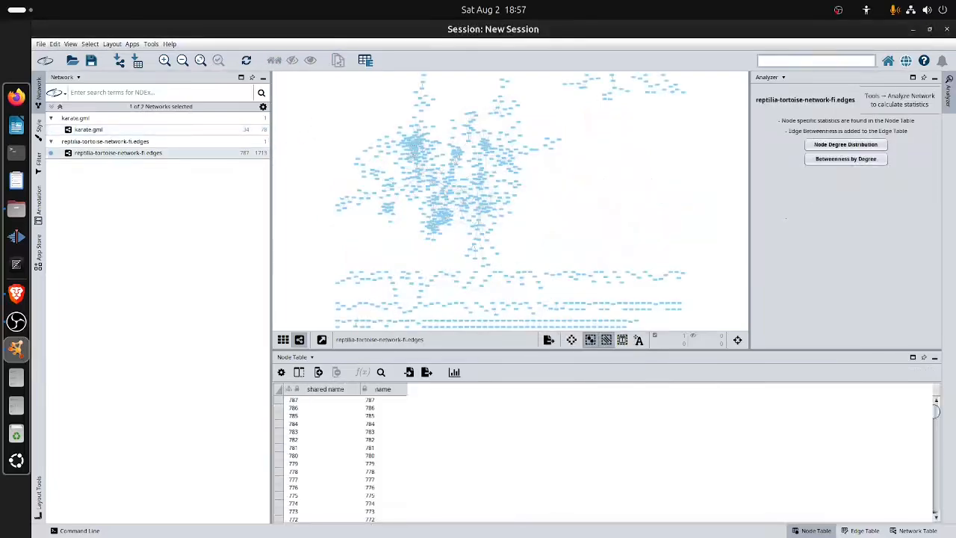
Run Analyze Network on the tortoise network as an undirected graph.
click(151, 44)
click(174, 97)
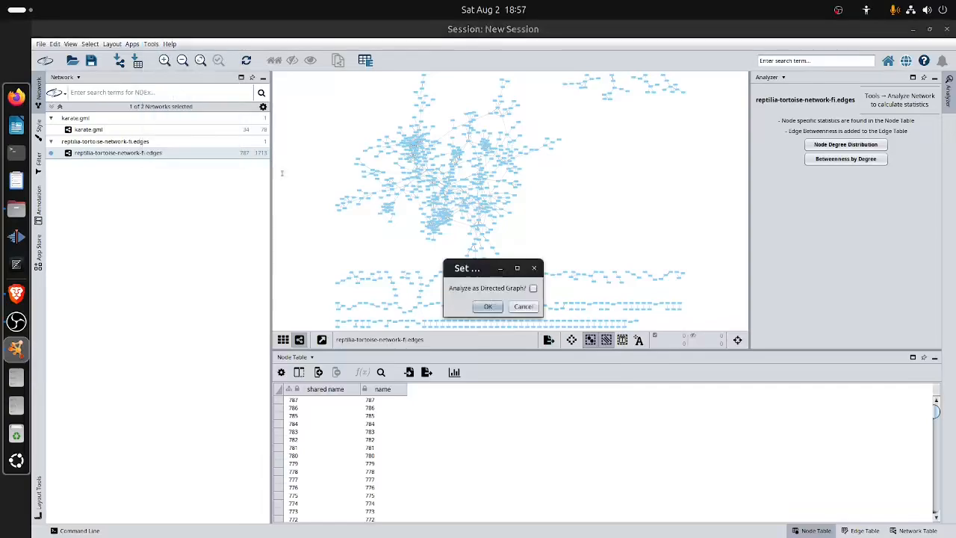
click(486, 306)
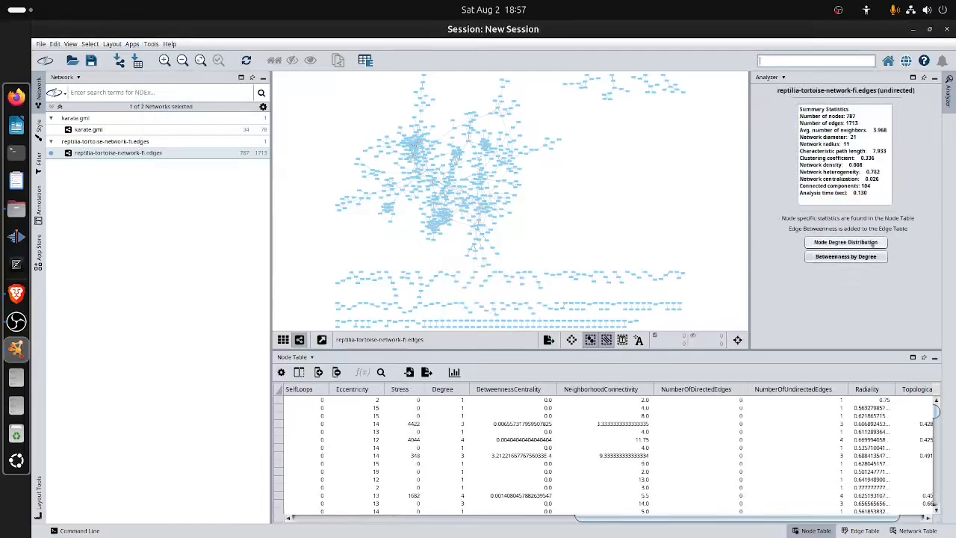
Plot the tortoise network's node degree distribution and close the plot.
click(874, 243)
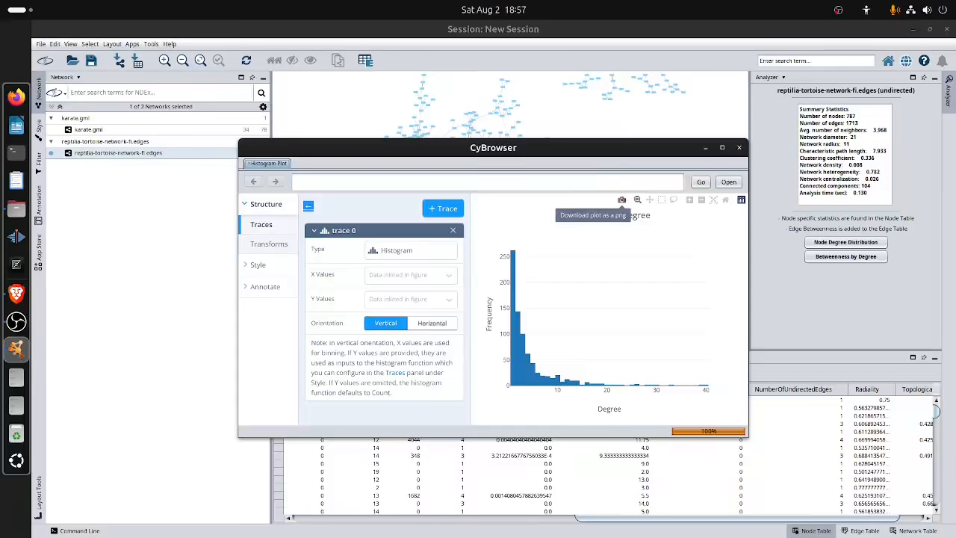
click(738, 148)
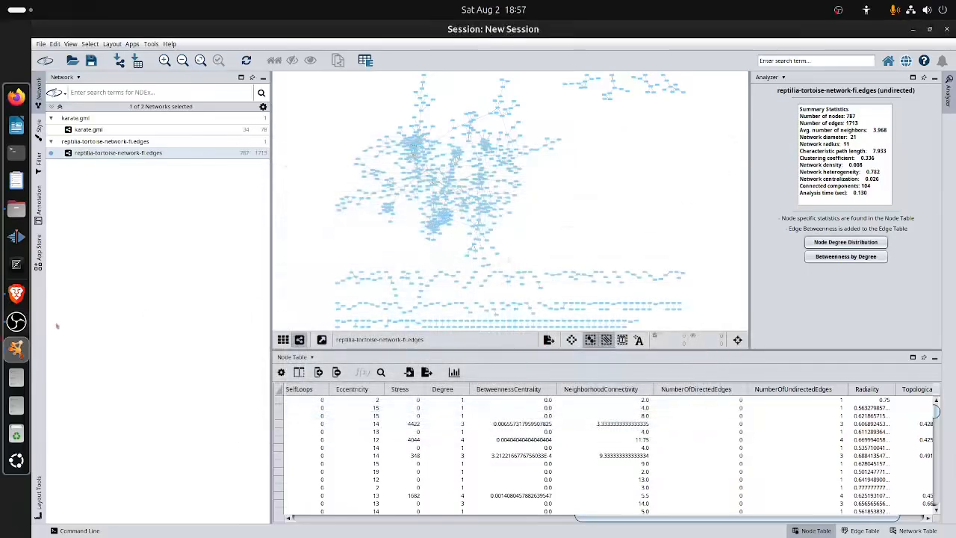
Switch to the practicum page in Brave and review section 3, Basic network analysis.
click(17, 293)
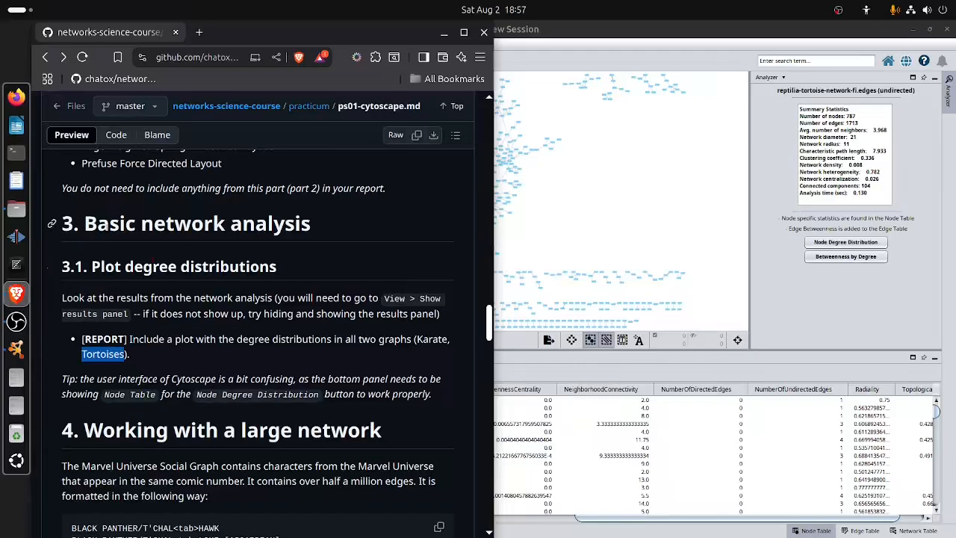
scroll(67, 224, down, 2)
scroll(67, 224, up, 2)
drag(66, 223, 432, 407)
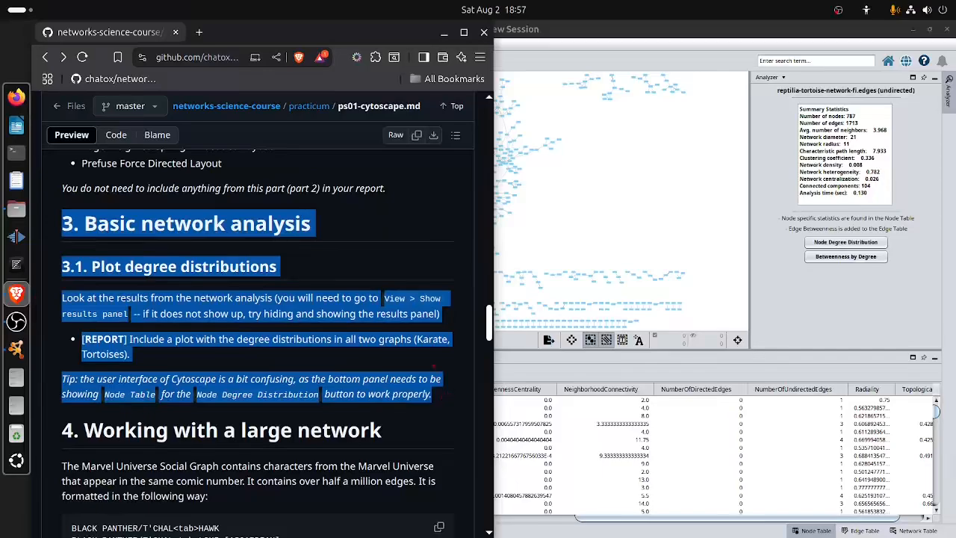
click(433, 366)
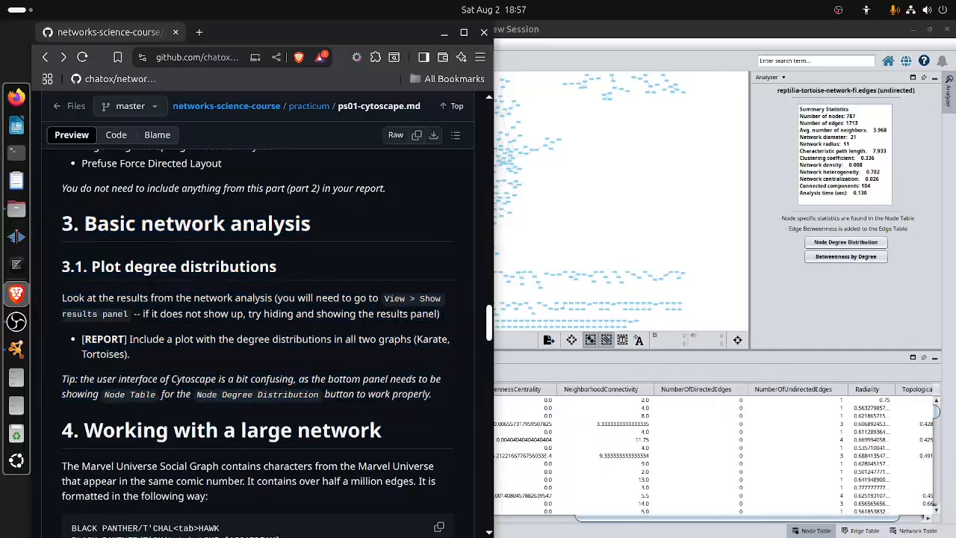
Read the introduction of section 4, Working with a large network, about the Marvel Universe Social Graph and its file format.
scroll(305, 370, down, 3)
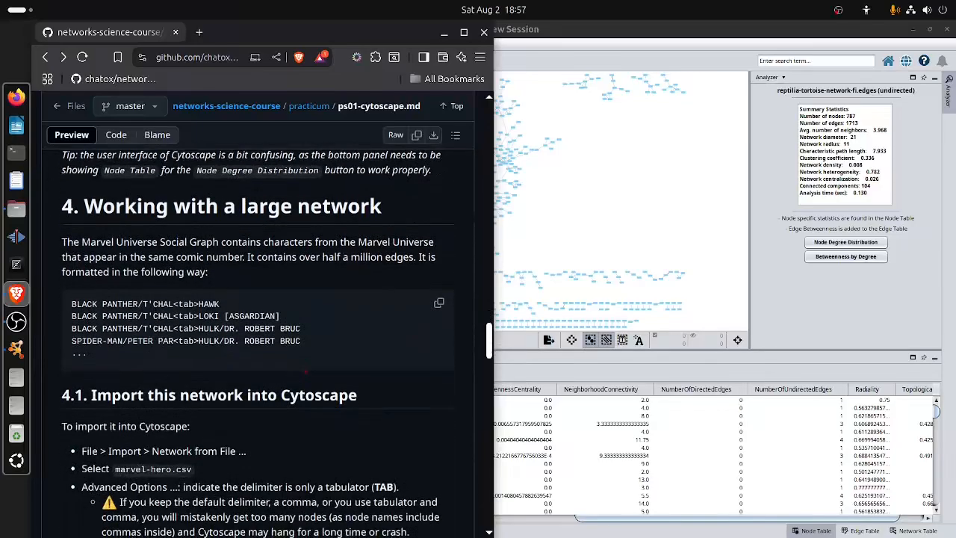
scroll(305, 370, down, 1)
scroll(306, 370, up, 1)
drag(56, 206, 208, 273)
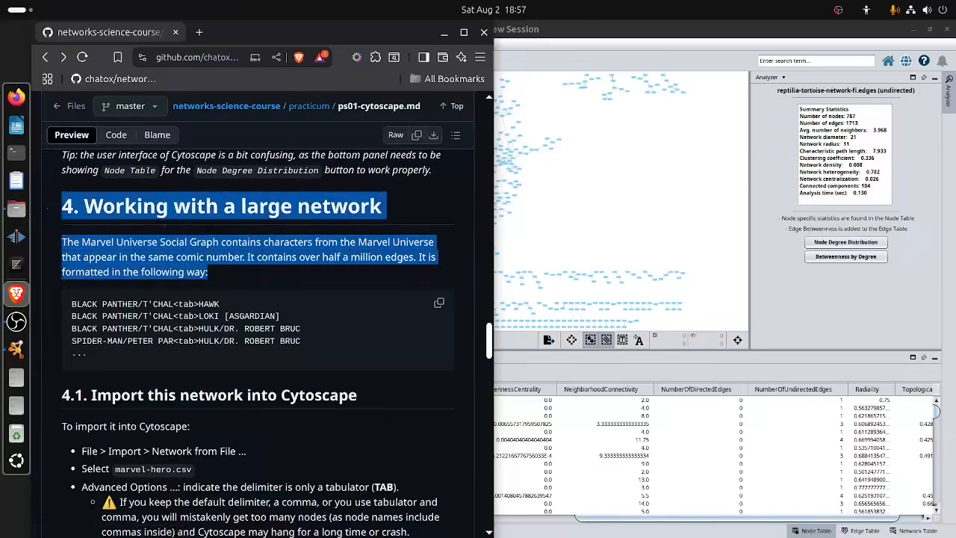
click(254, 277)
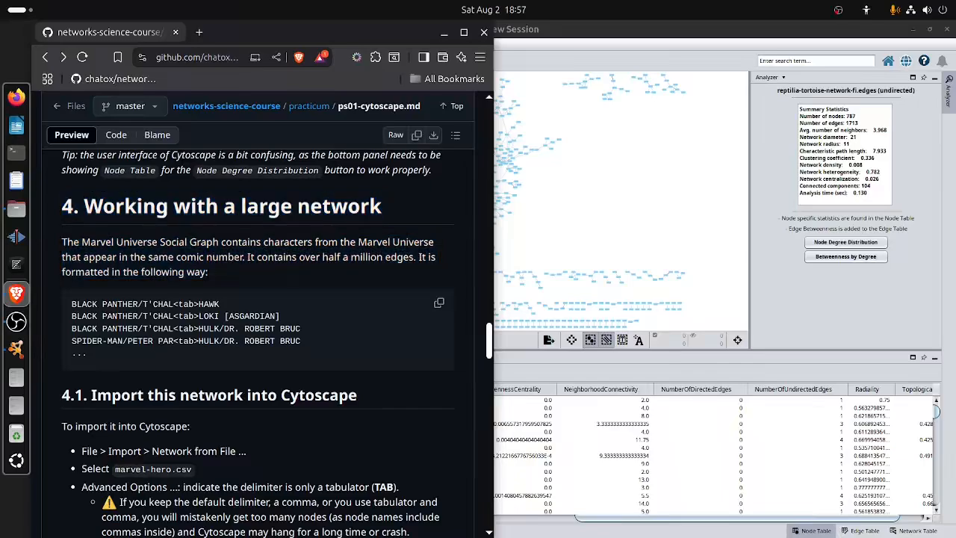
drag(81, 242, 219, 242)
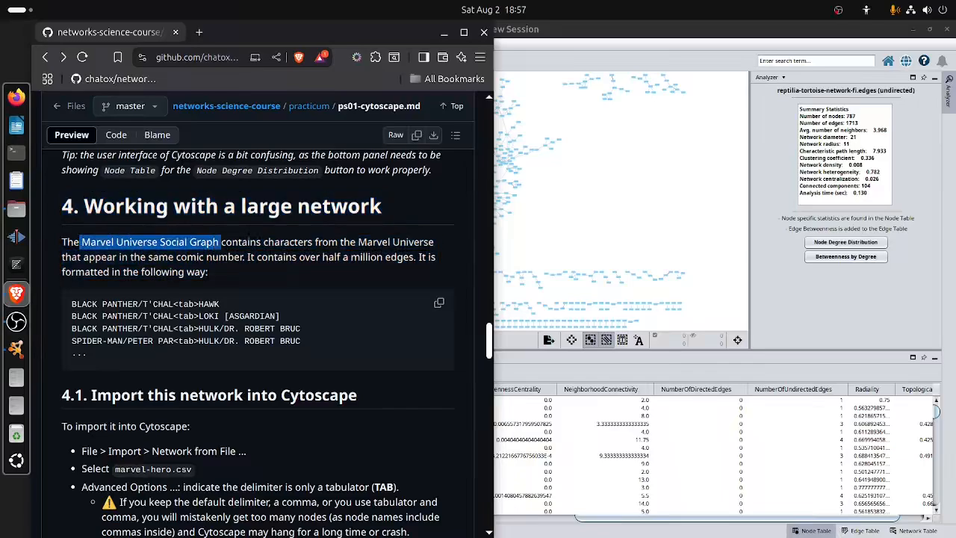
click(249, 237)
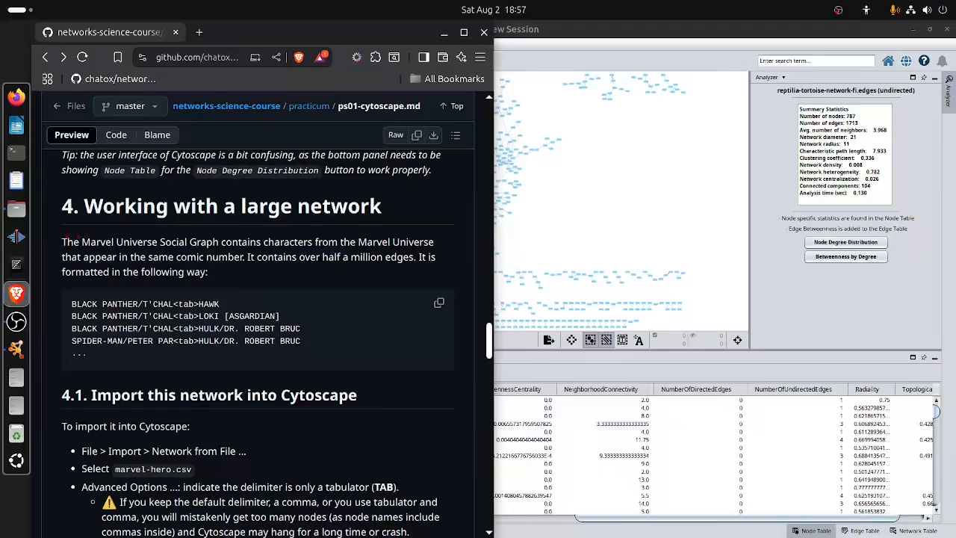
drag(63, 239, 238, 297)
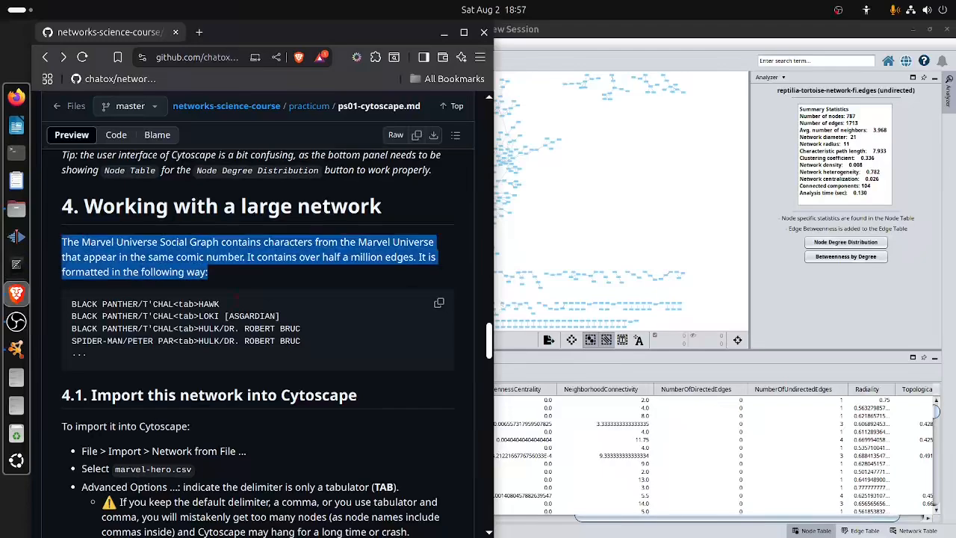
click(238, 296)
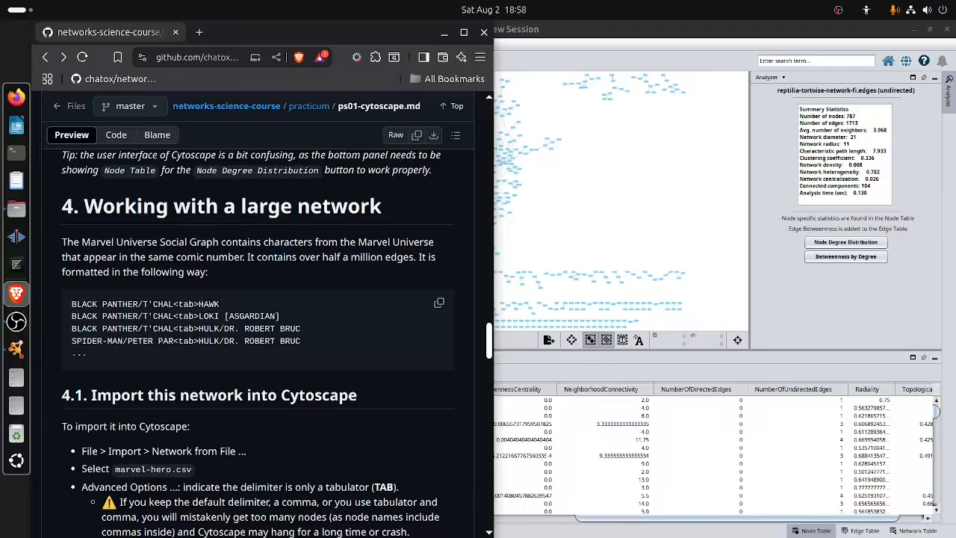
Read the section 4.1 import instructions on the network file, the delimiter, and the Source and Target columns.
scroll(257, 344, down, 3)
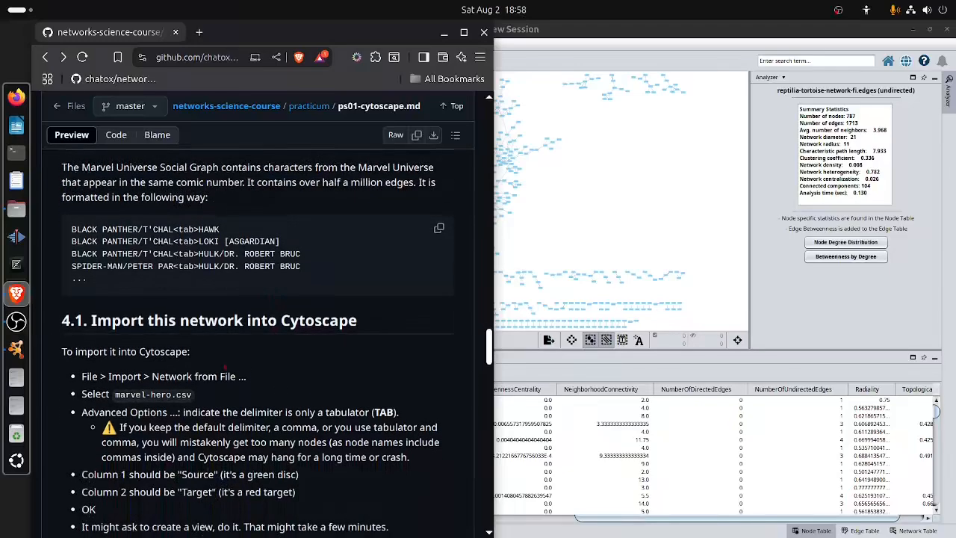
triple_click(127, 245)
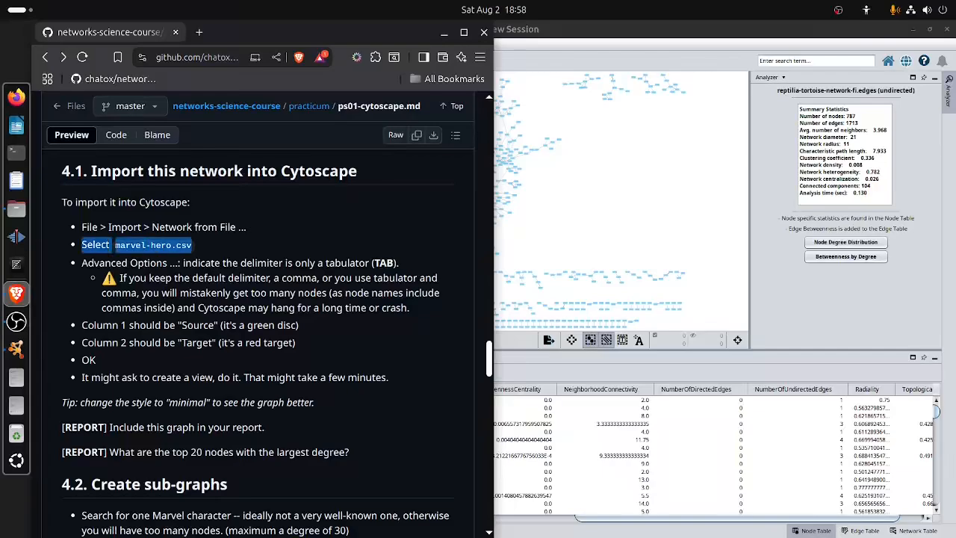
triple_click(358, 263)
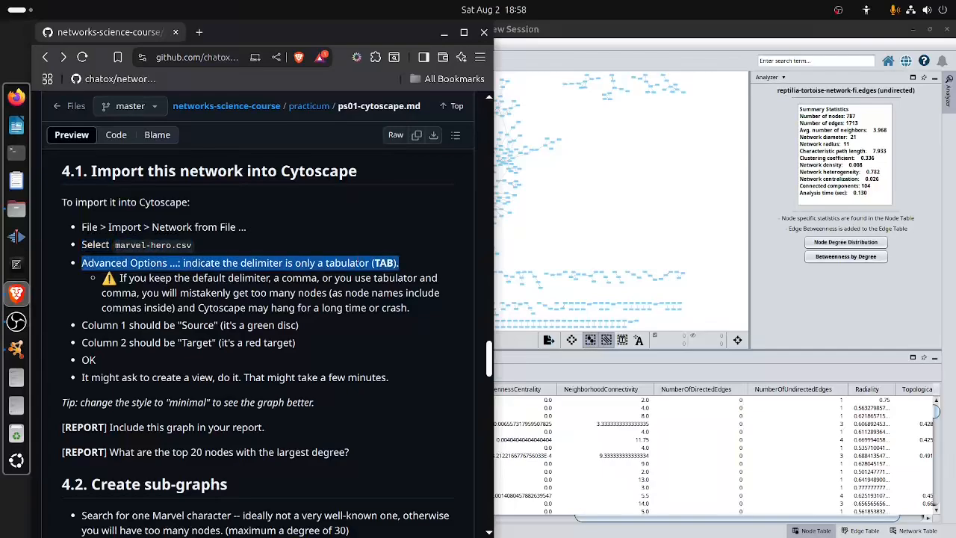
click(358, 264)
drag(327, 263, 369, 263)
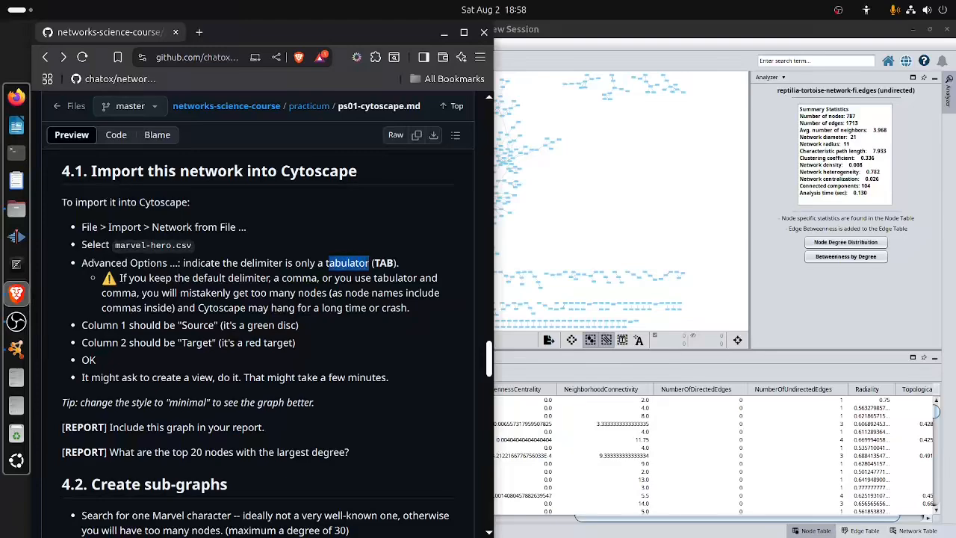
drag(141, 278, 314, 307)
click(313, 308)
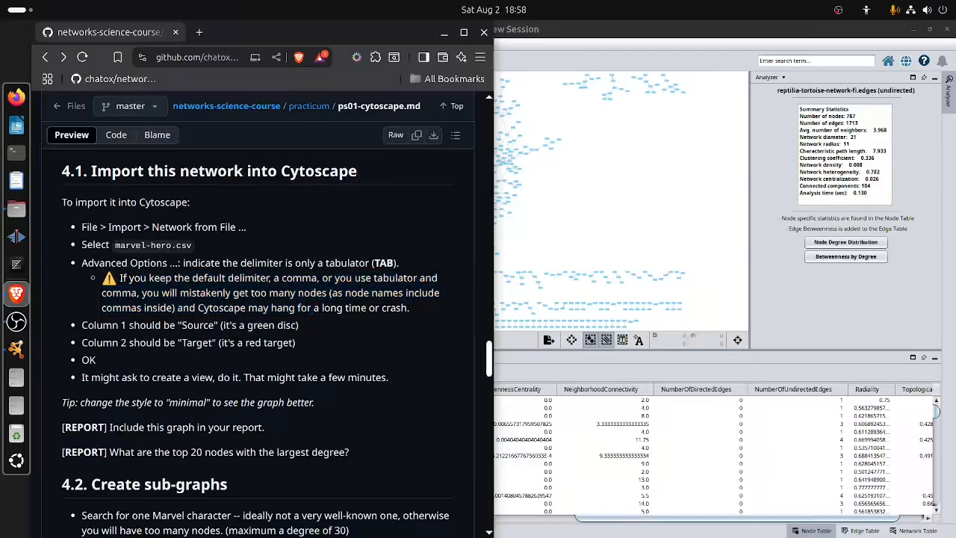
drag(95, 325, 263, 325)
drag(81, 343, 297, 343)
click(297, 343)
Switch to Cytoscape and open marvel-hero.csv for network import with TAB as the only delimiter.
click(644, 152)
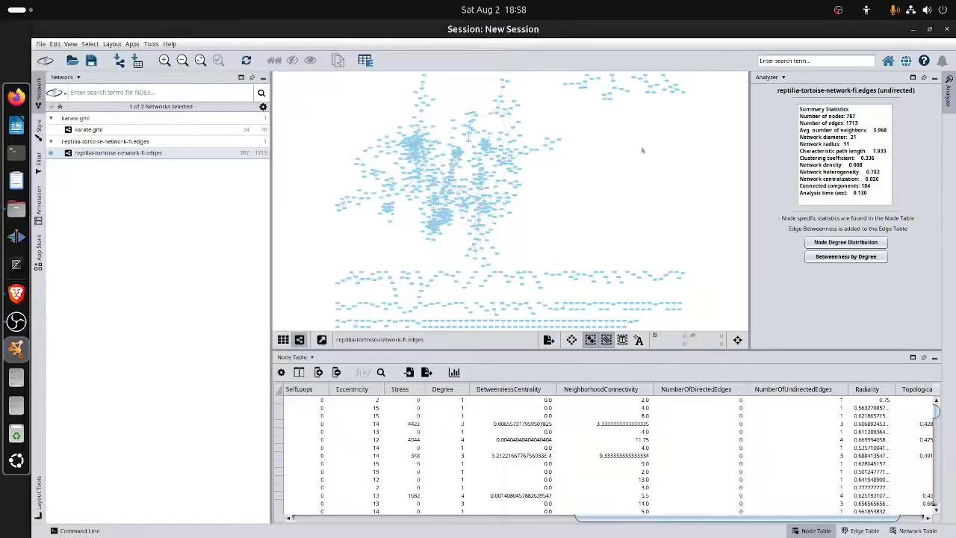
click(118, 59)
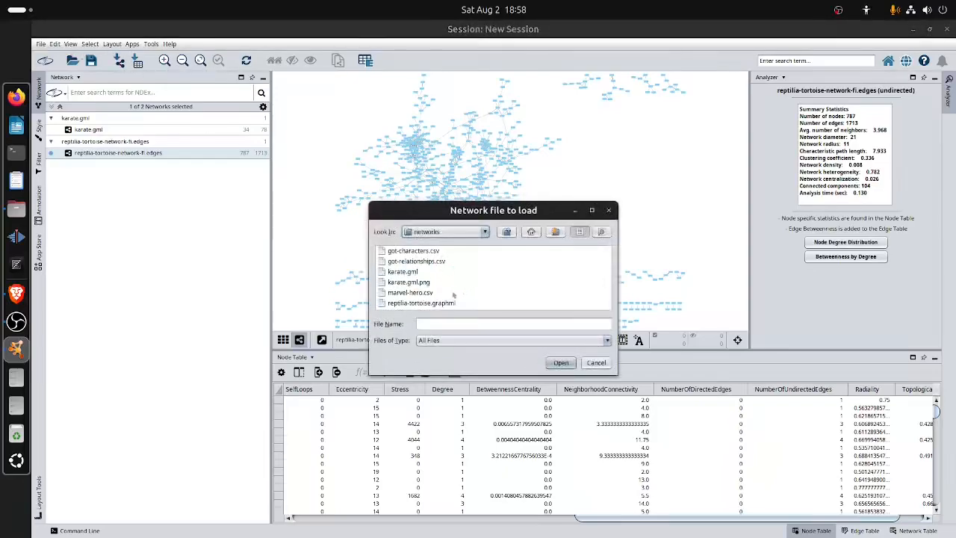
double_click(410, 293)
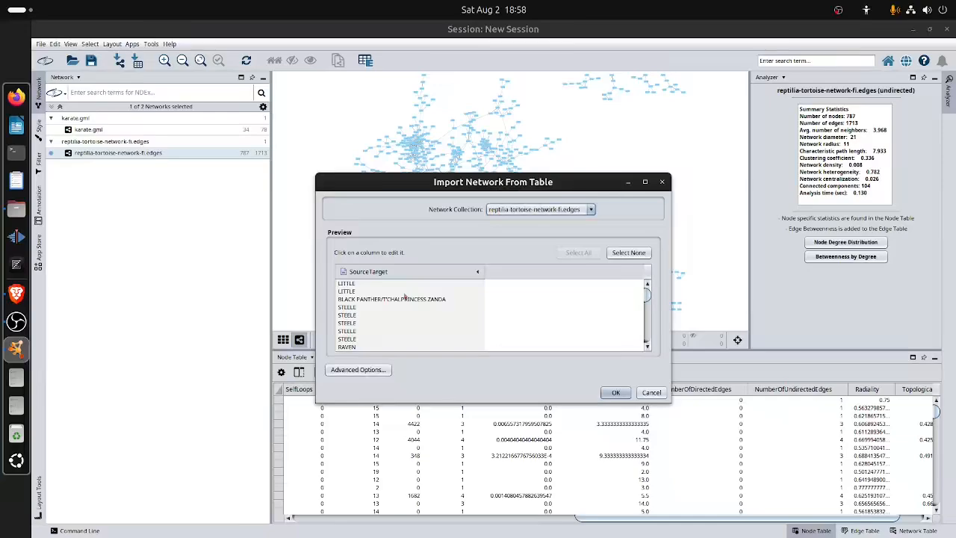
click(381, 370)
click(481, 204)
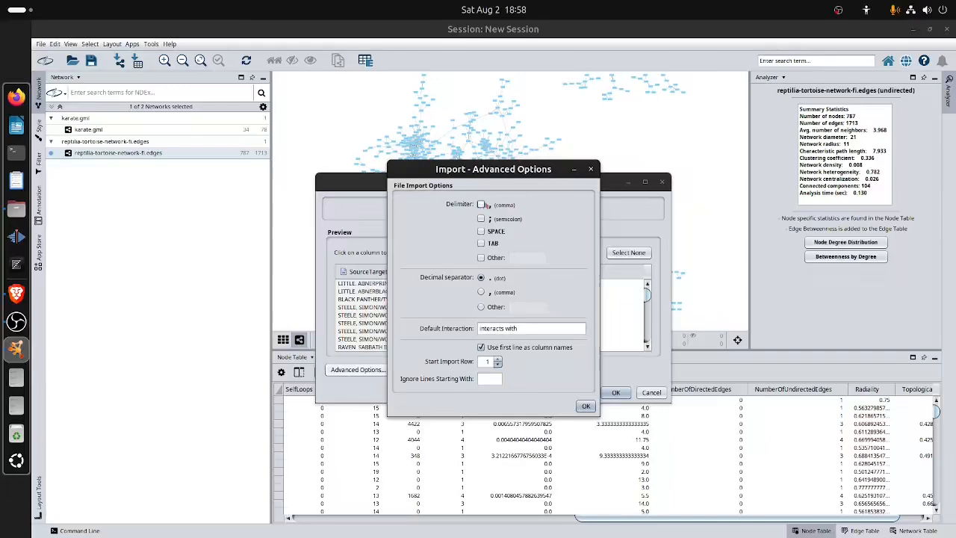
click(482, 243)
click(586, 407)
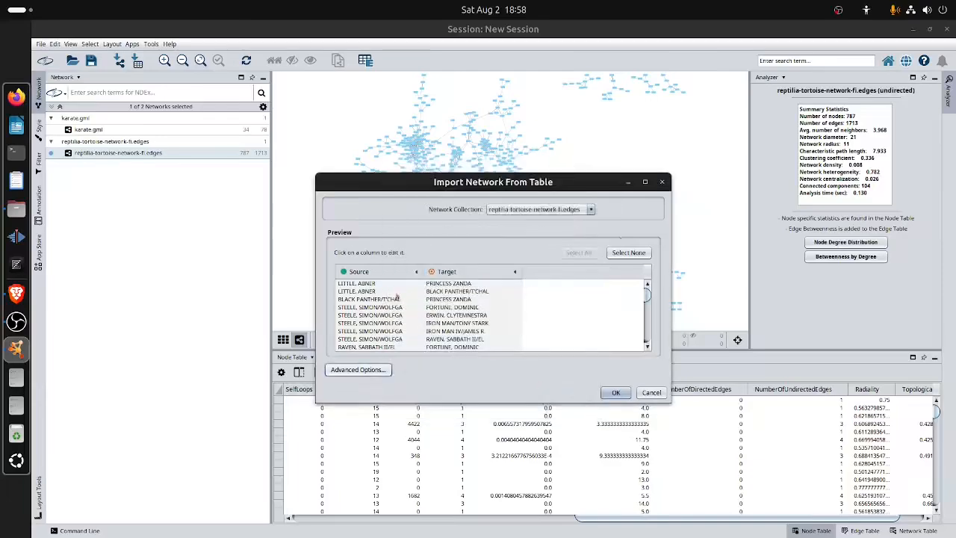
Import the Marvel network into the reptilia-tortoise-network-fi.edges collection and create its network view.
click(612, 392)
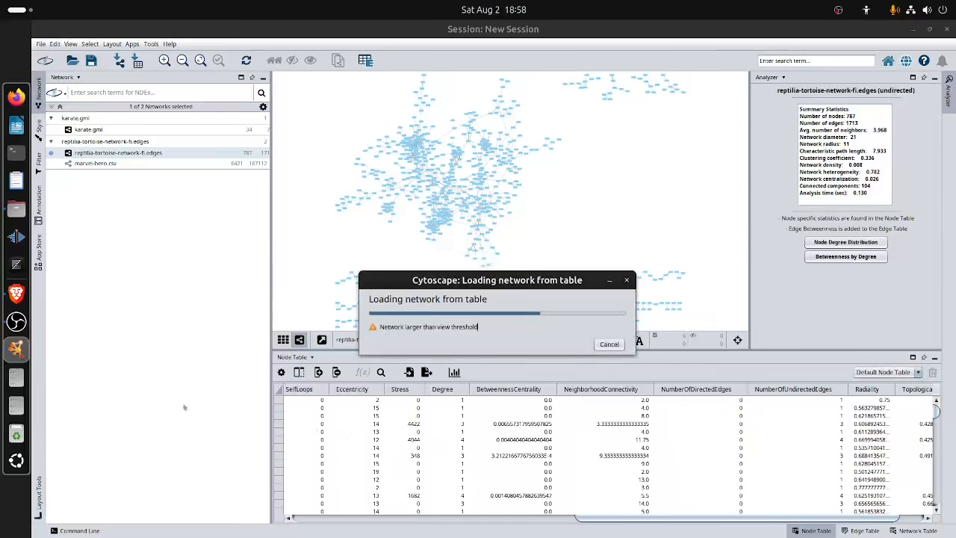
click(17, 292)
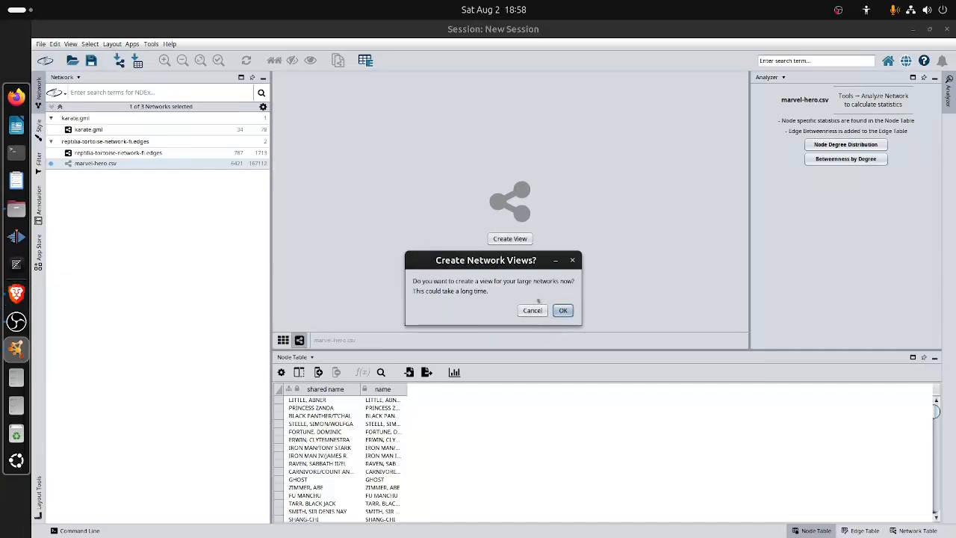
click(565, 310)
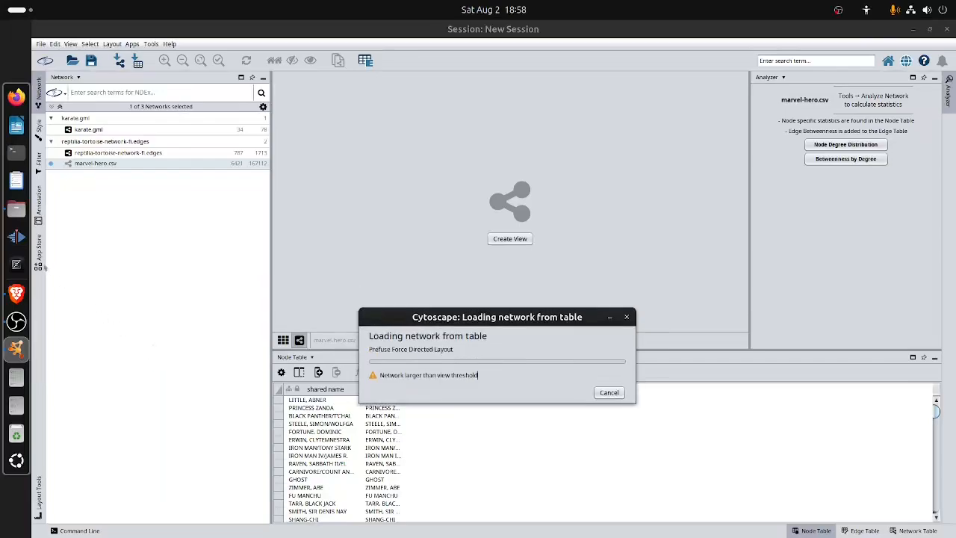
Return to the practicum page in Brave and read the end of section 4.1, including the style tip and report questions.
click(16, 293)
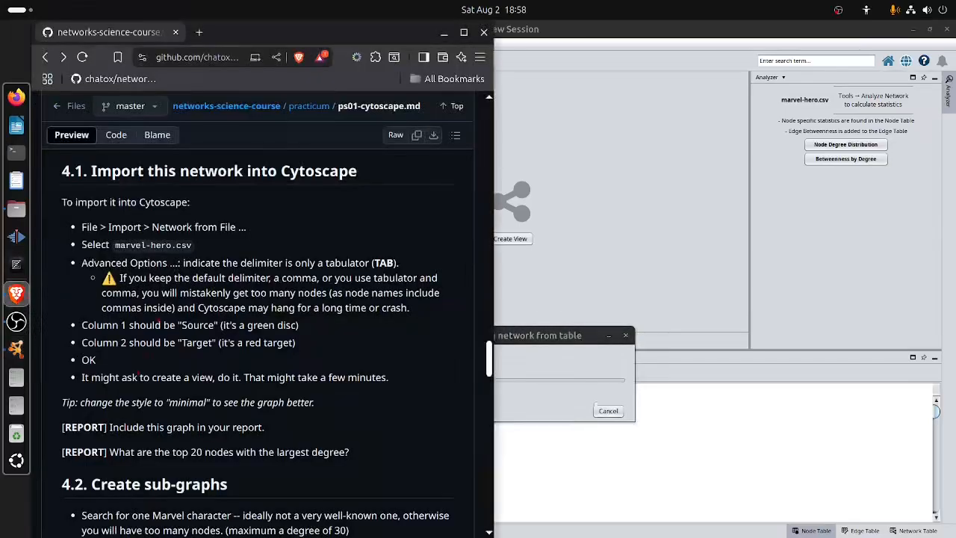
triple_click(151, 377)
click(150, 377)
triple_click(168, 402)
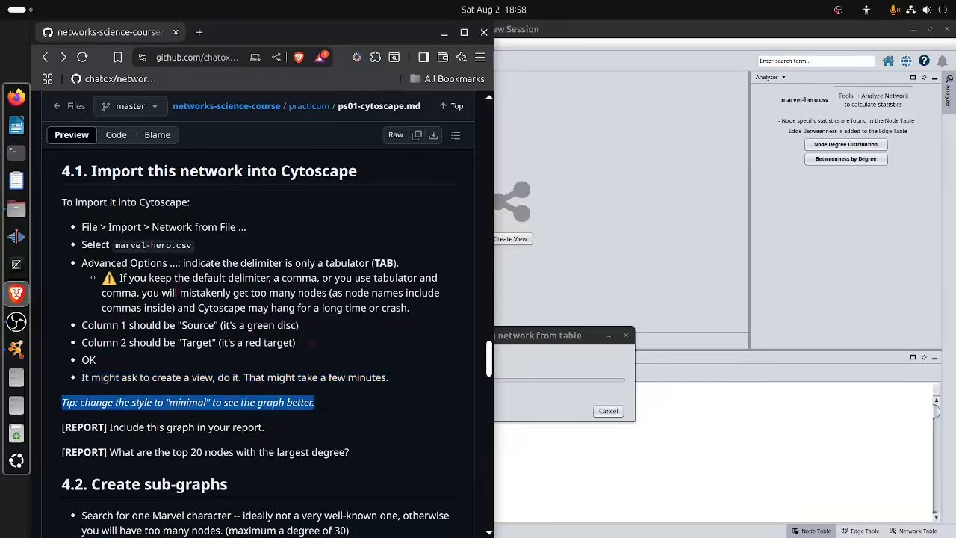
scroll(258, 336, down, 2)
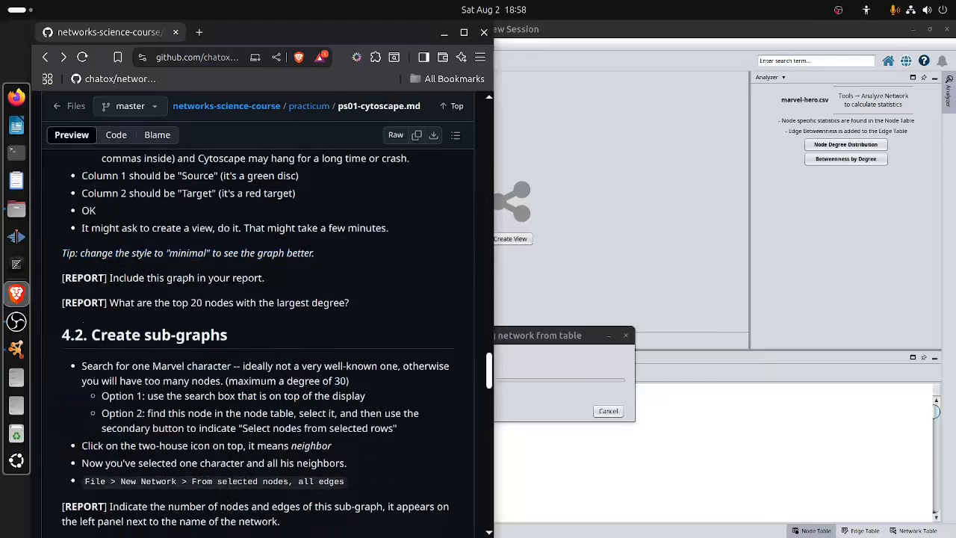
triple_click(164, 278)
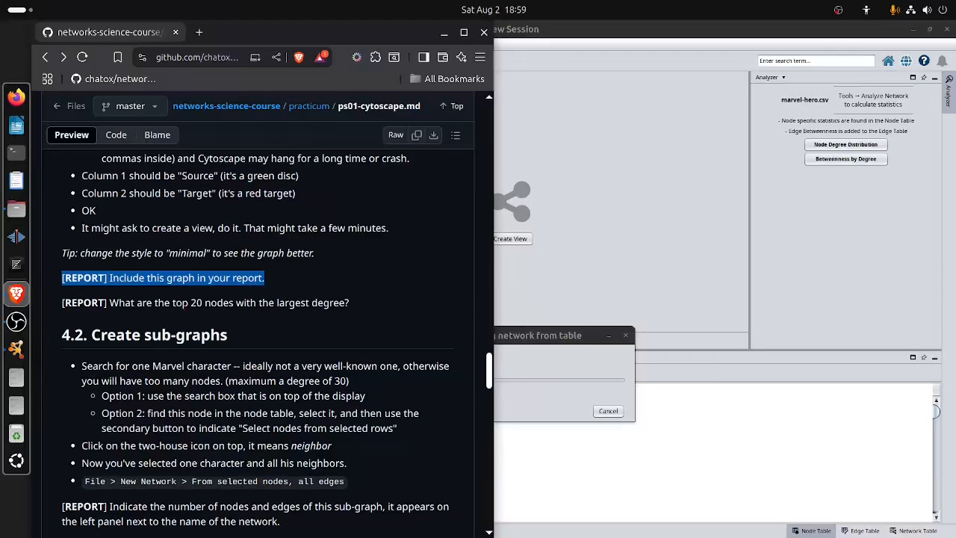
triple_click(182, 302)
click(181, 303)
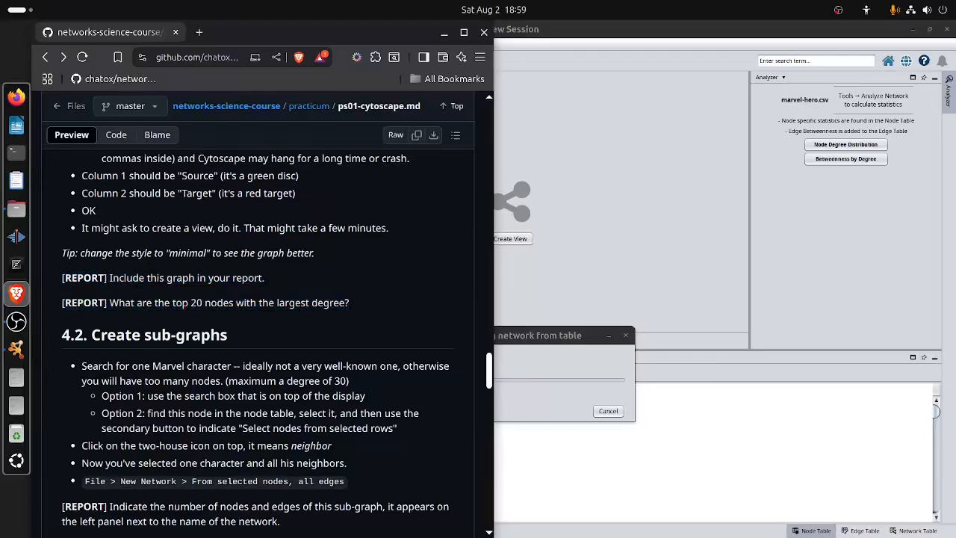
drag(190, 302, 351, 303)
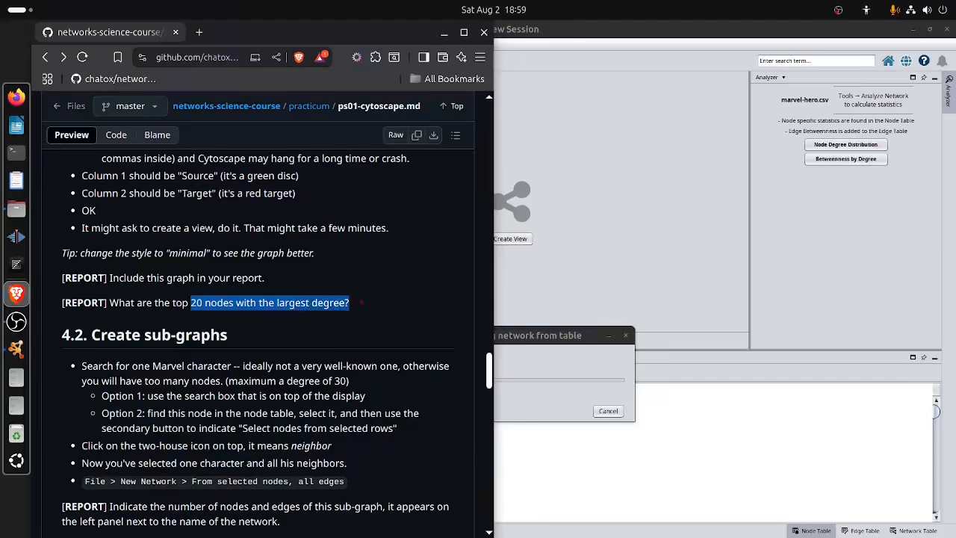
click(366, 305)
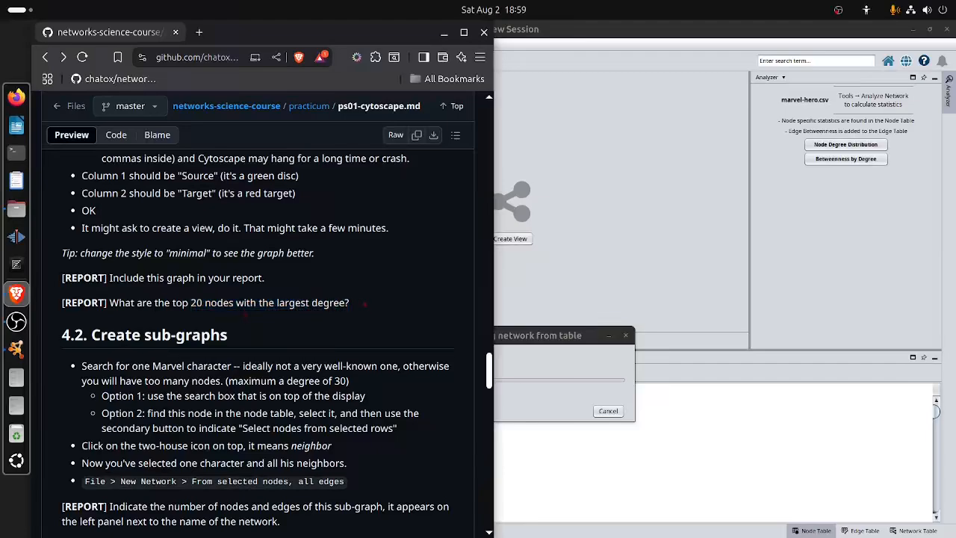
Switch to Cytoscape to check the Marvel network's loading progress, moving its dialog aside, and return to the practicum page.
click(516, 335)
drag(516, 336, 637, 252)
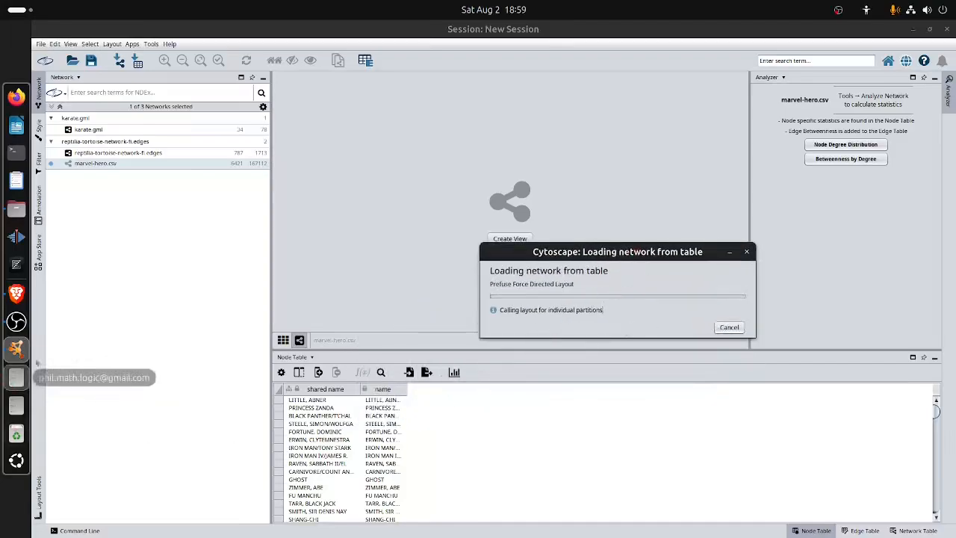
click(17, 294)
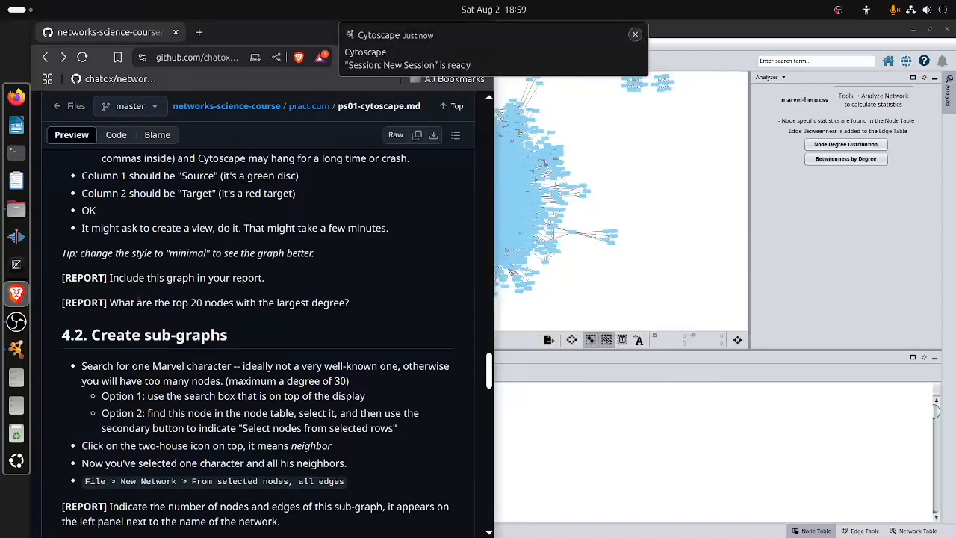
Switch to Cytoscape, apply the Minimal style to the marvel-hero.csv network, and return to the practicum page in Brave.
click(644, 197)
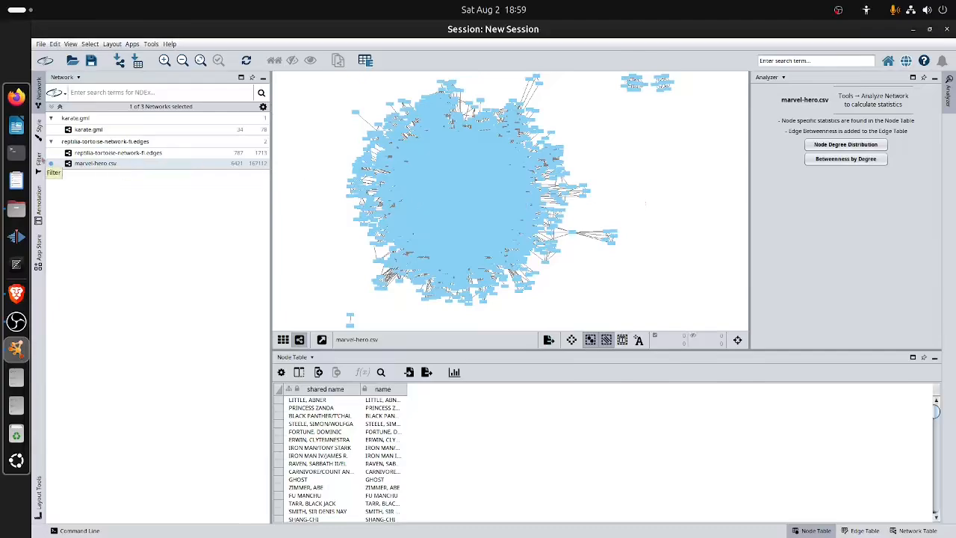
click(39, 124)
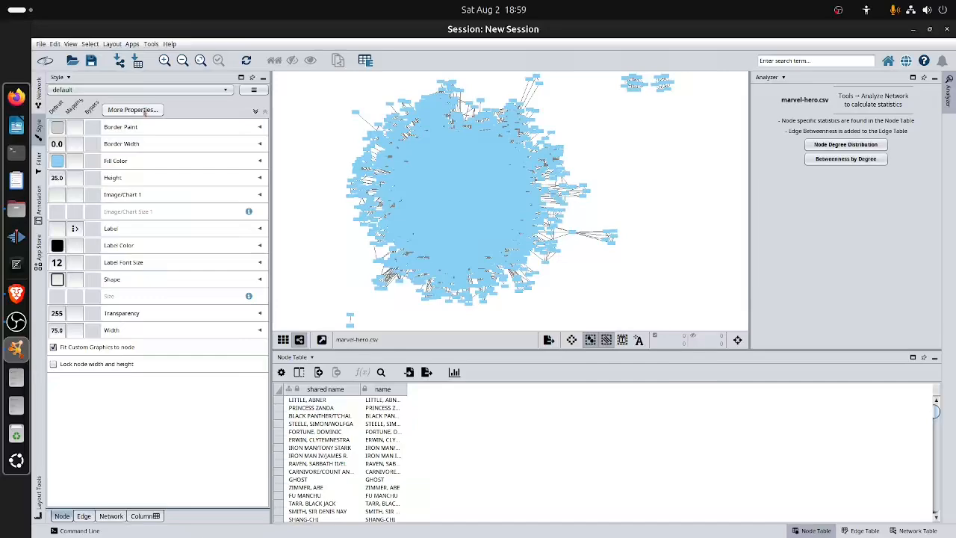
click(169, 90)
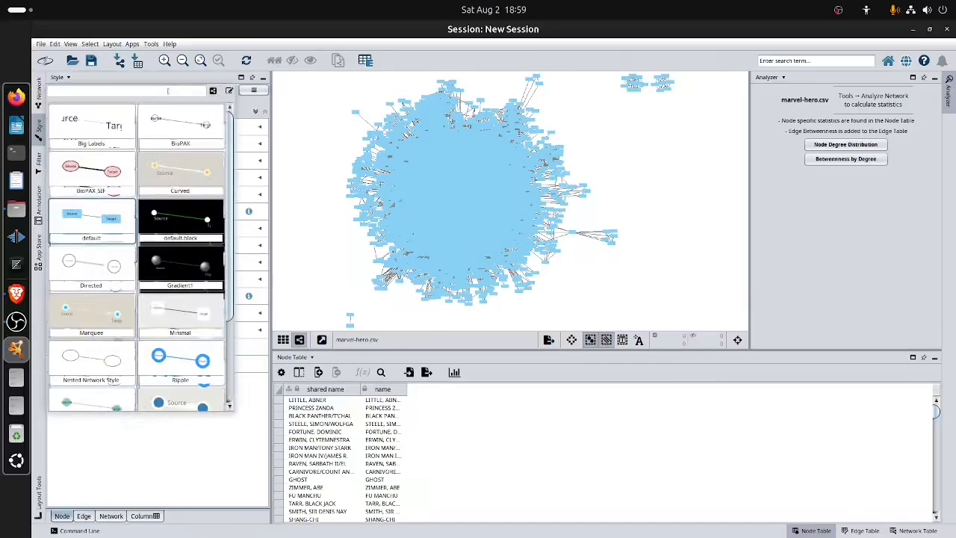
click(186, 319)
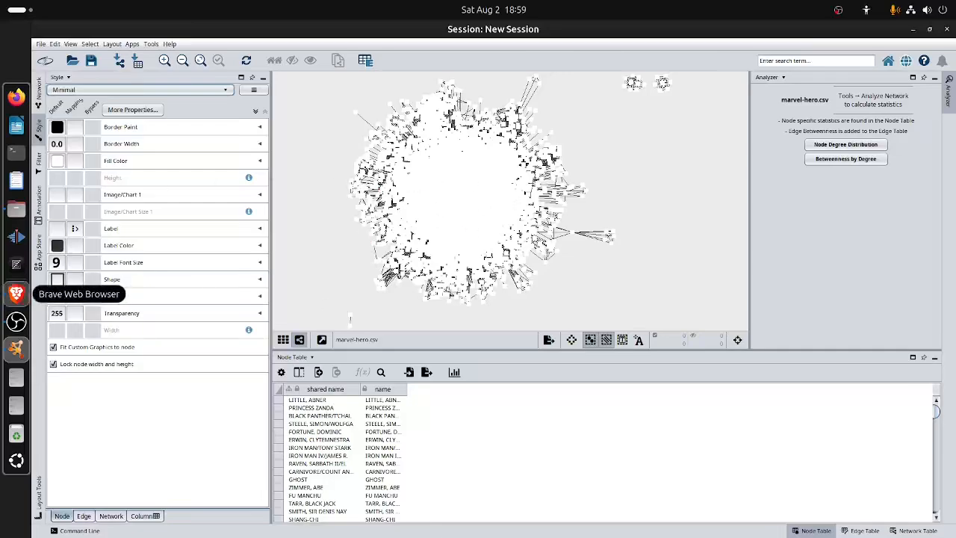
click(16, 293)
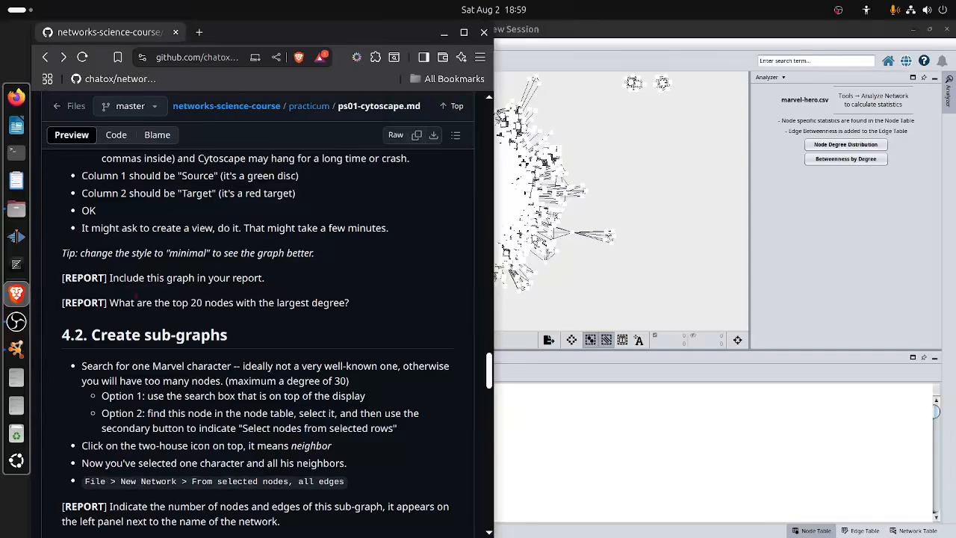
Switch to Cytoscape, analyze the Marvel network as undirected, and sort its node table by Degree in descending order.
click(655, 379)
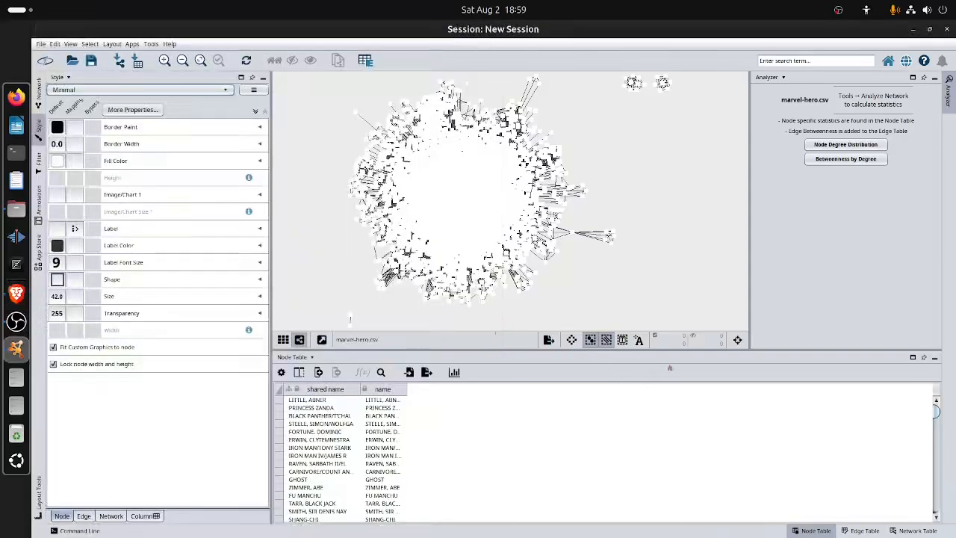
click(149, 46)
click(177, 104)
click(487, 306)
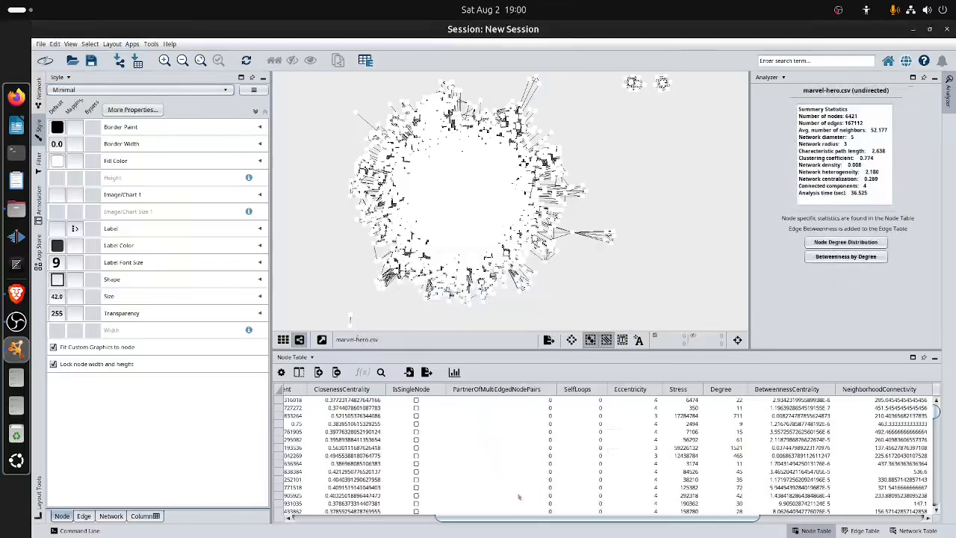
click(728, 389)
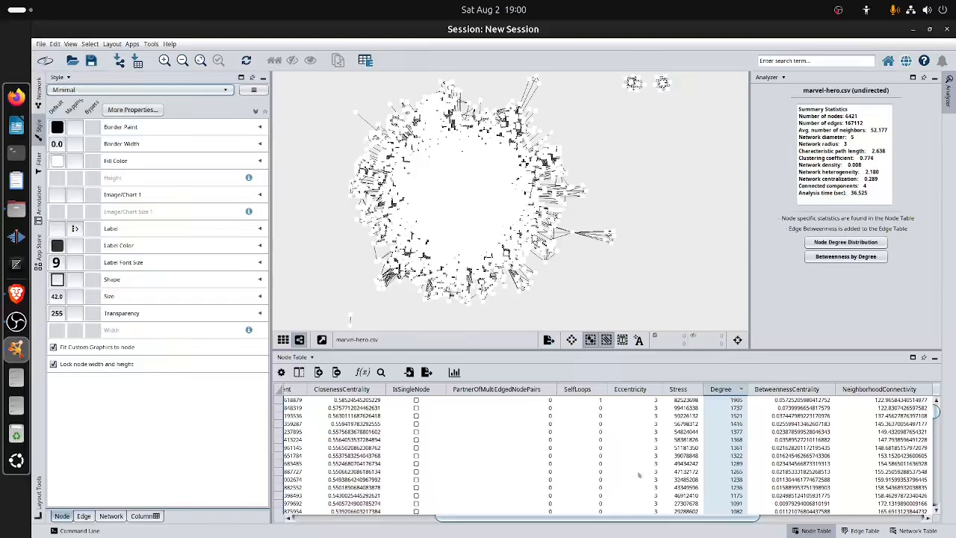
Read the report question about the top 20 nodes by degree on the practicum page, then return to Cytoscape.
click(16, 292)
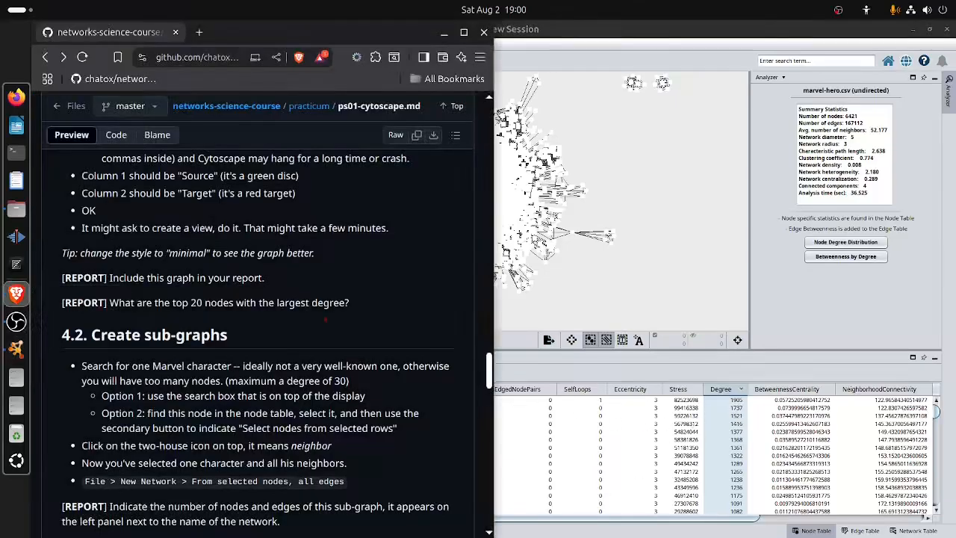
drag(188, 302, 391, 302)
click(407, 312)
click(621, 379)
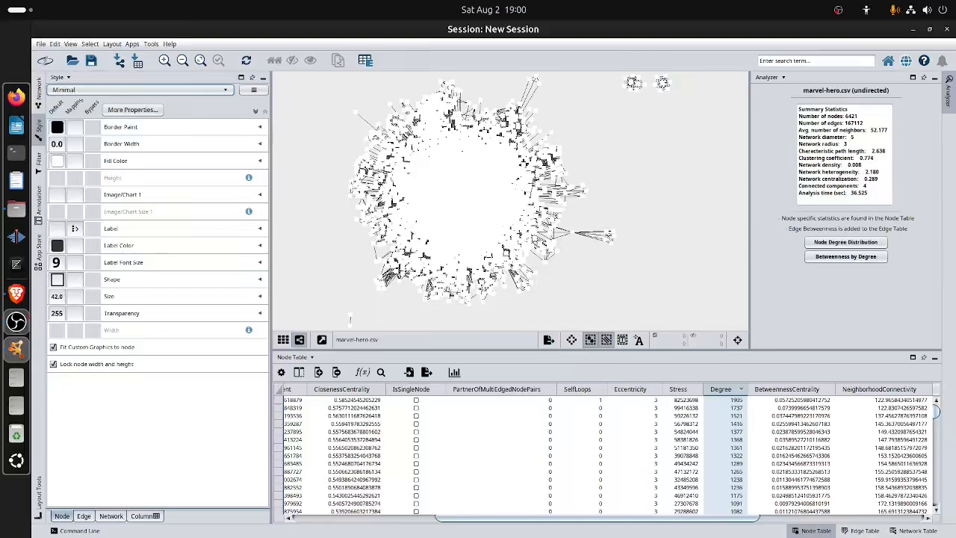
Switch to the practicum page in Brave and read the section 4.2 instructions for creating a sub-graph from one character and its neighbors.
click(17, 294)
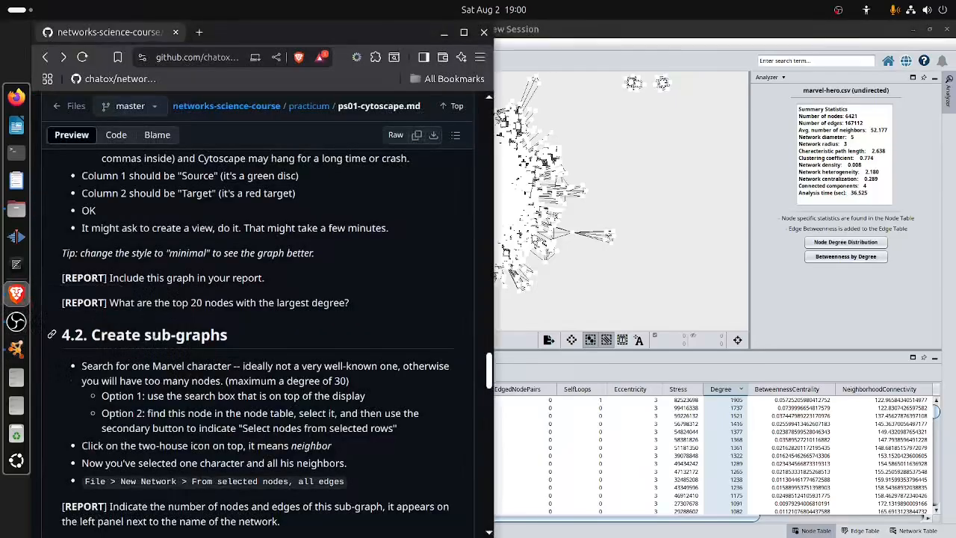
right_click(209, 340)
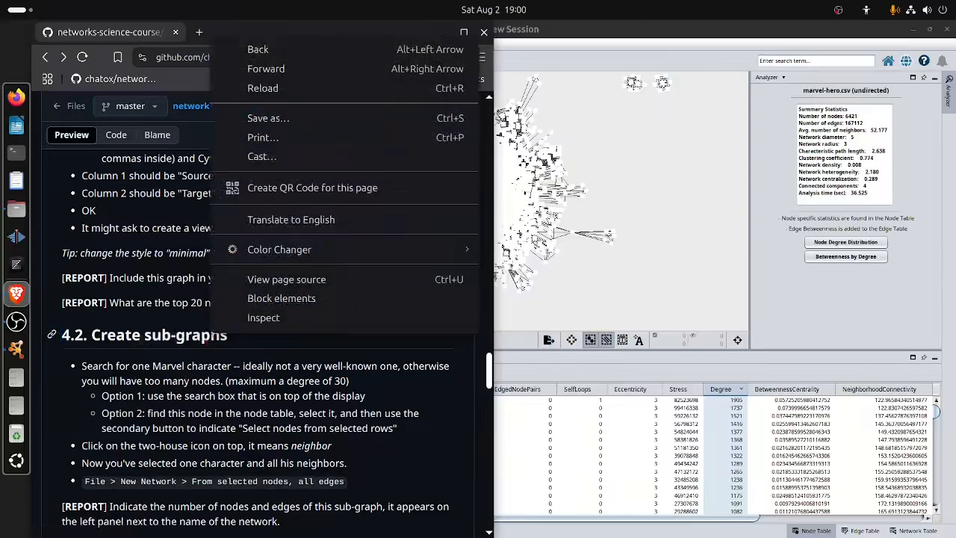
key(Escape)
drag(132, 366, 415, 434)
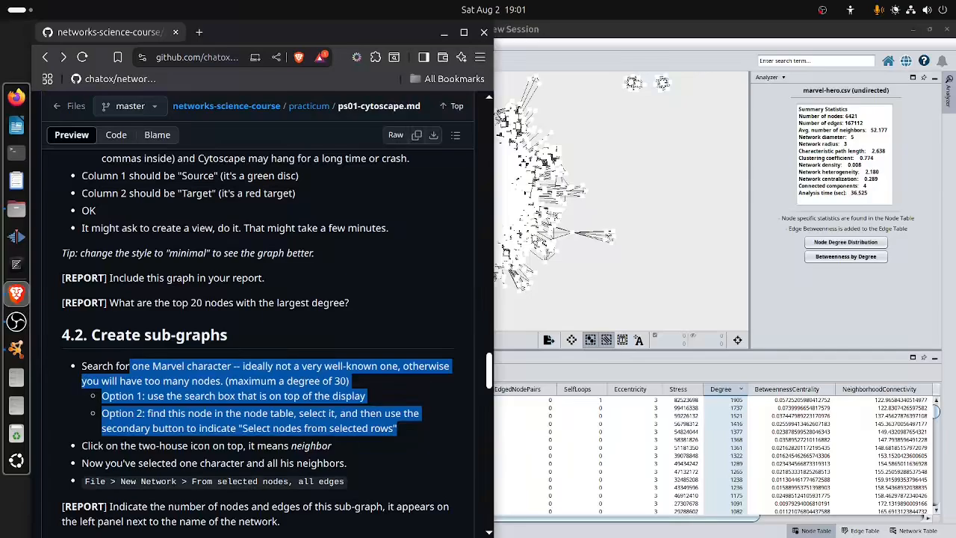
click(419, 433)
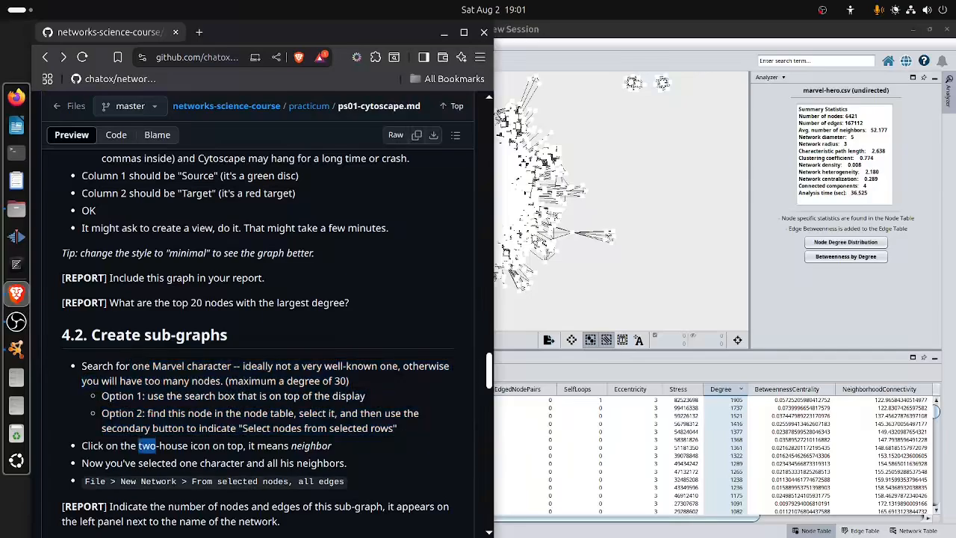
triple_click(147, 446)
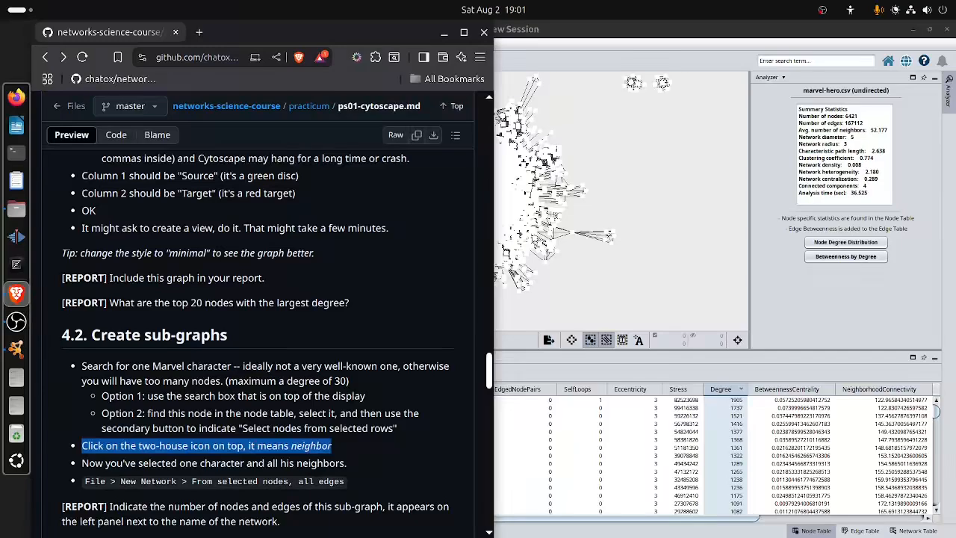
triple_click(213, 464)
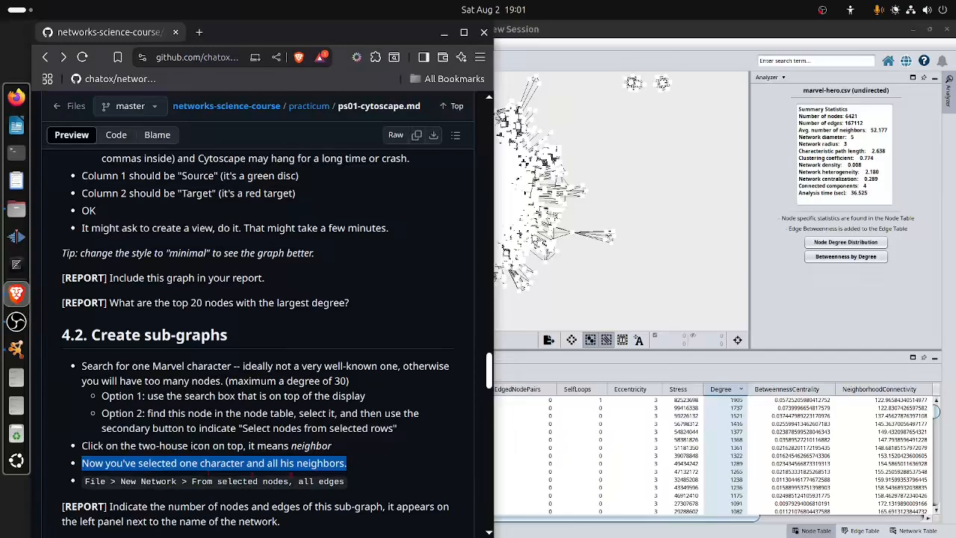
drag(91, 483, 362, 487)
click(376, 490)
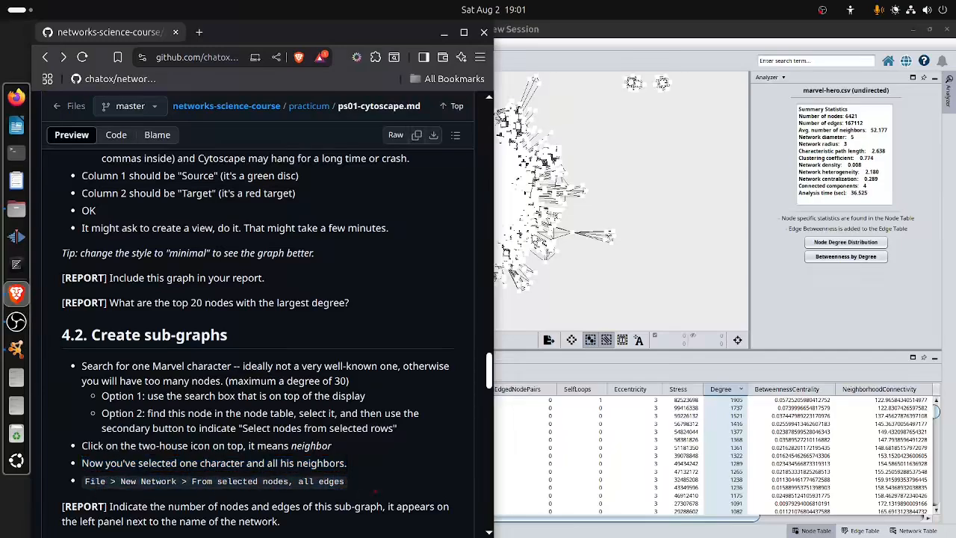
Switch to Cytoscape, sort the Marvel node table by Degree in ascending order, and look through the low-degree nodes.
click(668, 189)
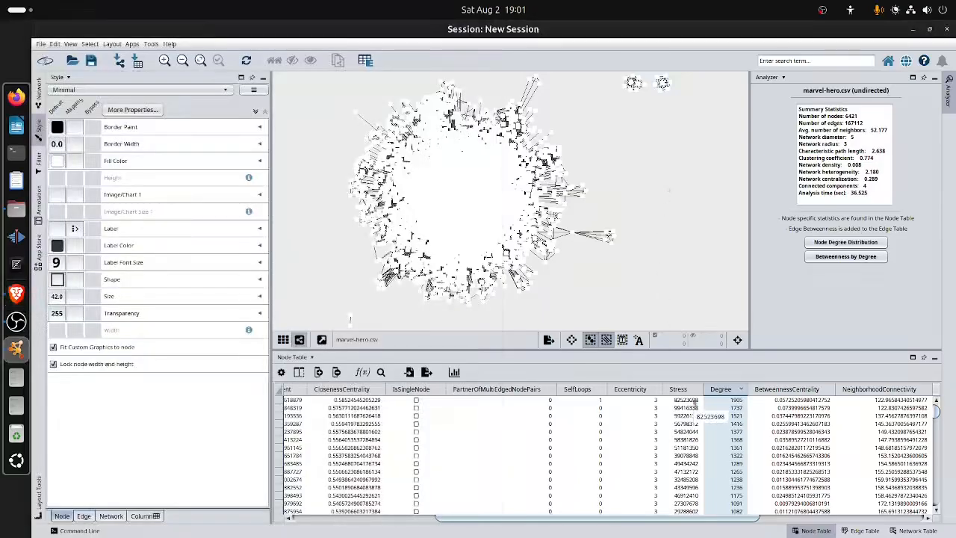
click(720, 394)
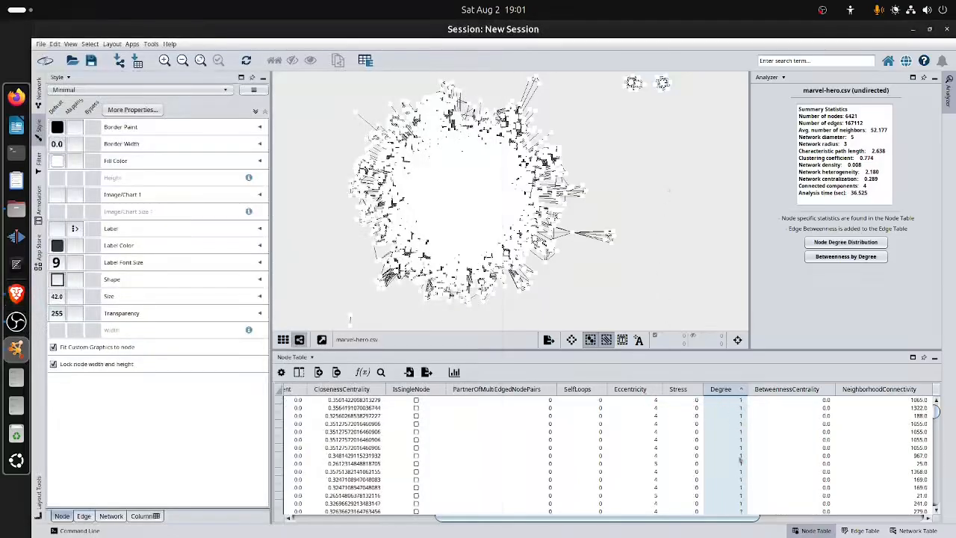
scroll(740, 461, down, 15)
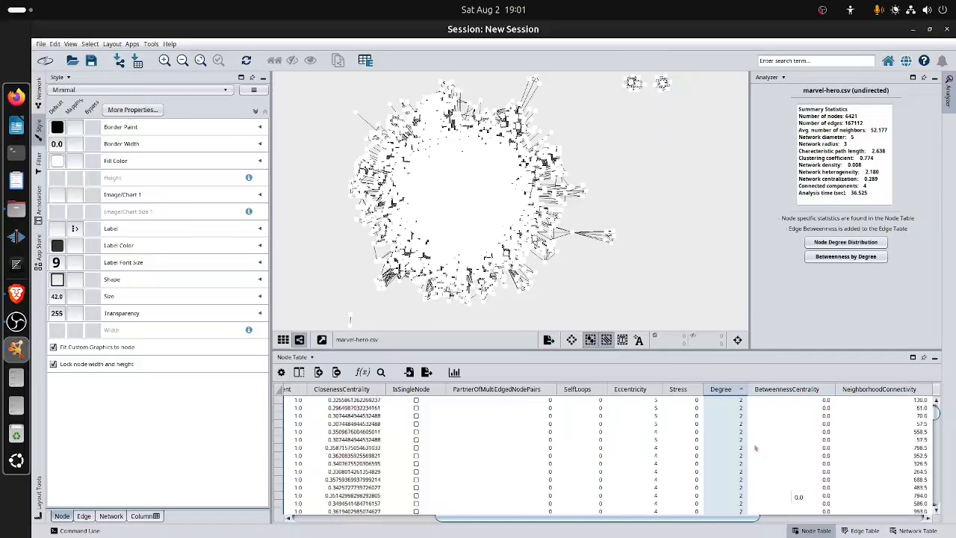
scroll(756, 448, down, 15)
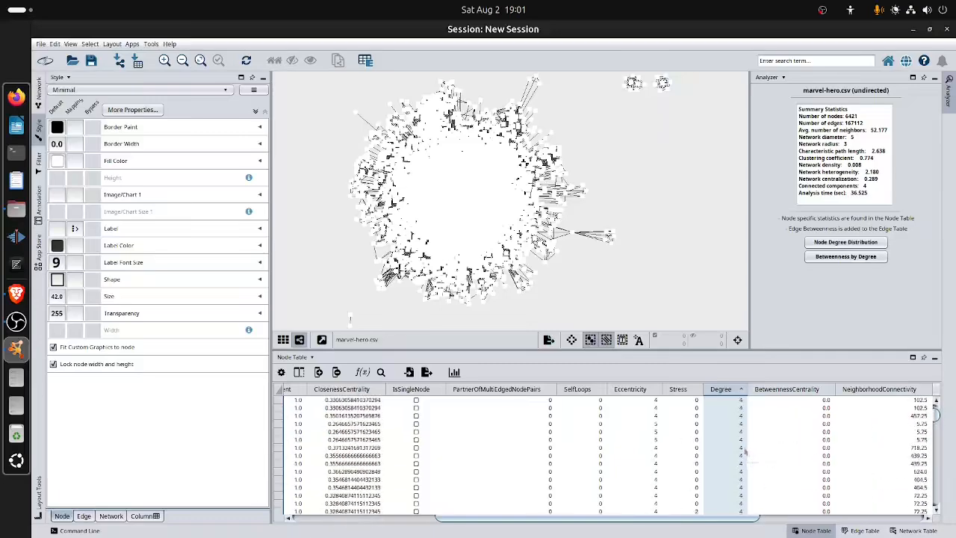
click(734, 450)
drag(497, 523, 342, 525)
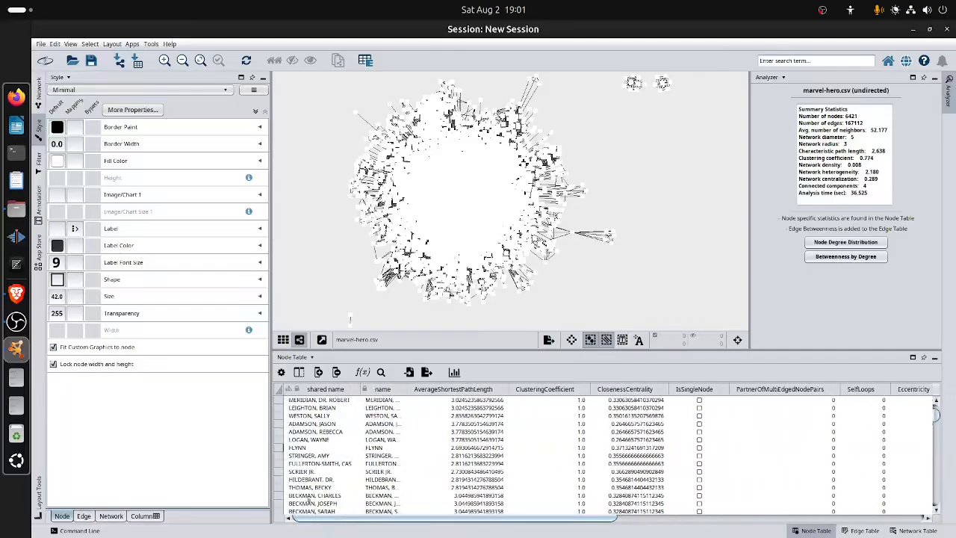
right_click(312, 433)
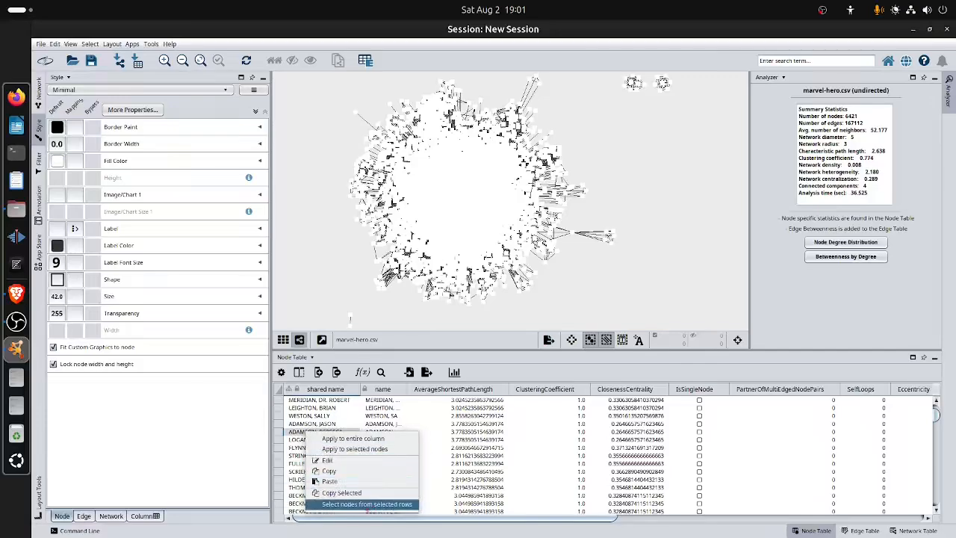
click(366, 504)
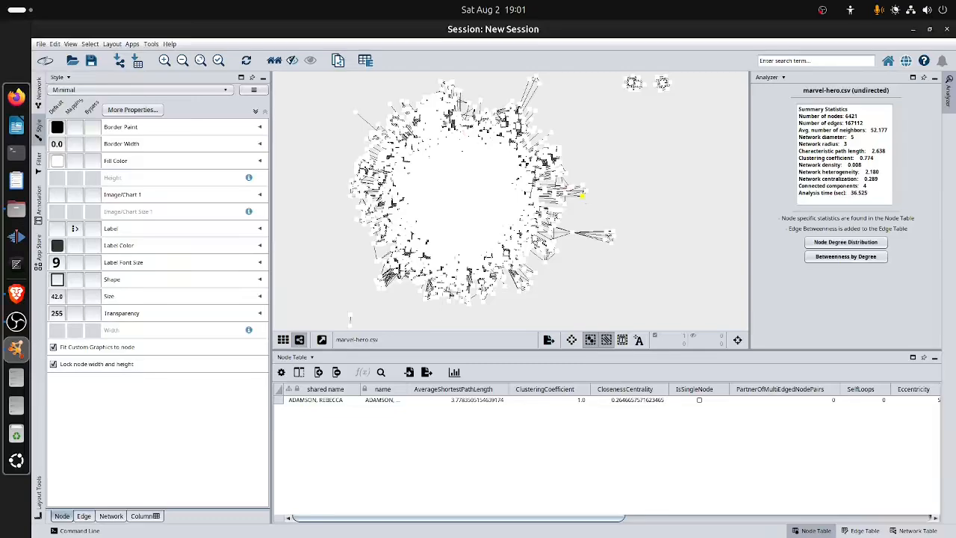
click(278, 64)
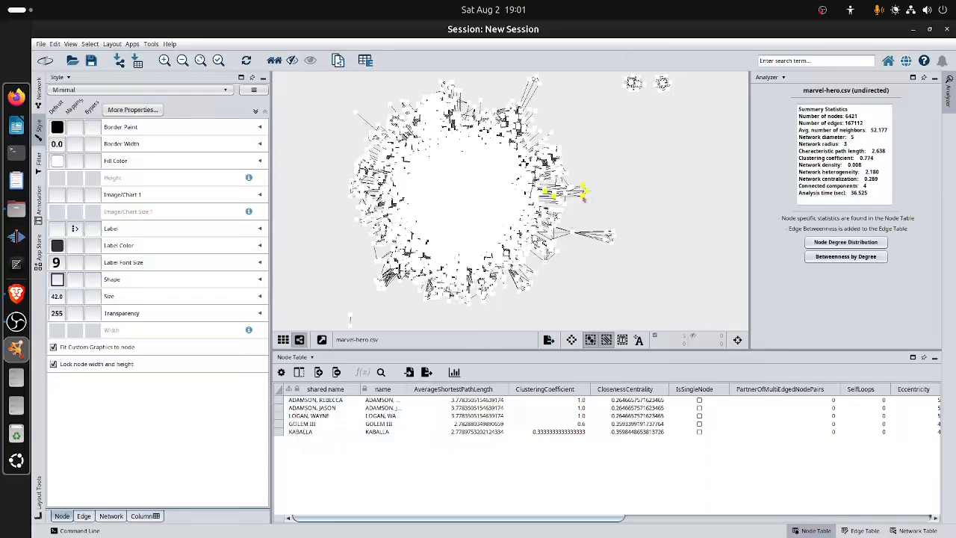
Reselect the ADAMSON, REBECCA node with its first neighbors and move the group away from the main Marvel cluster.
drag(586, 196, 590, 199)
click(583, 197)
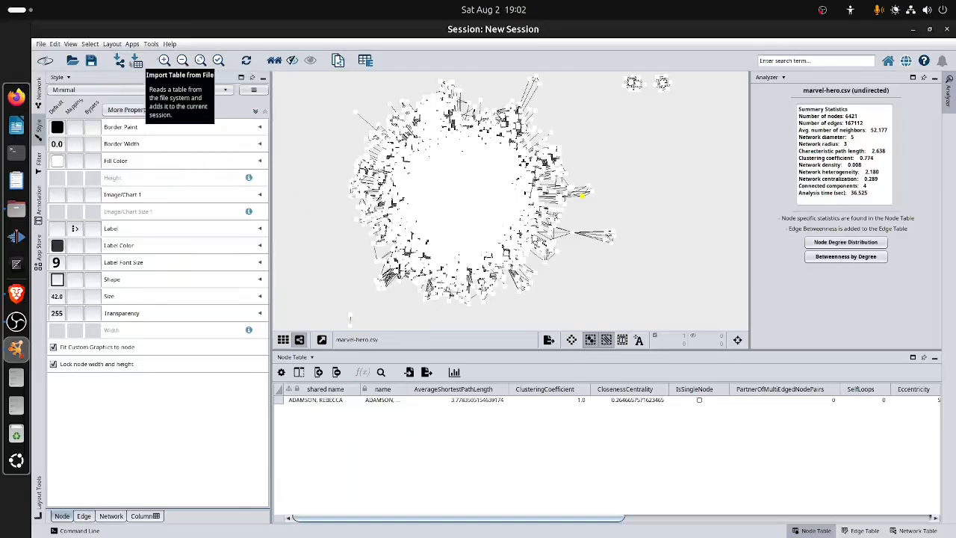
click(274, 59)
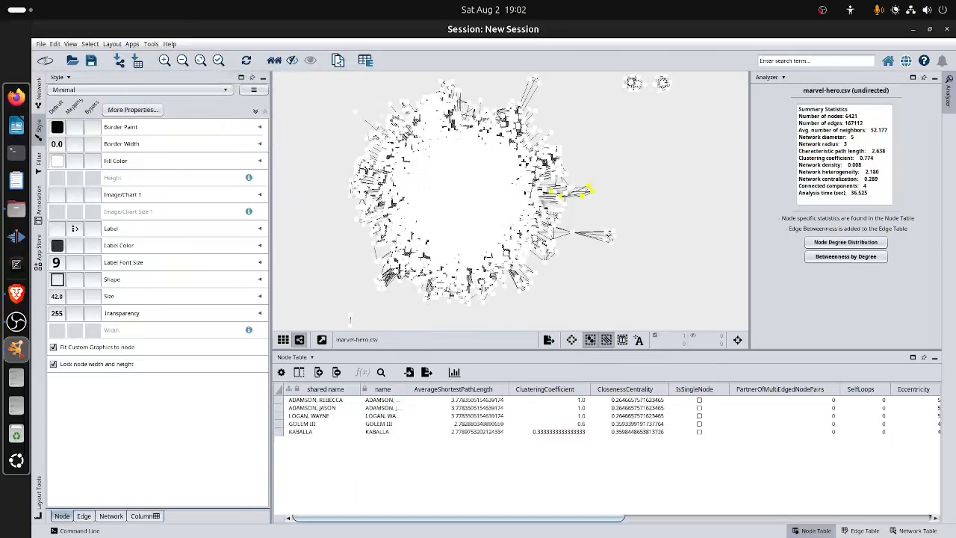
drag(589, 201, 632, 215)
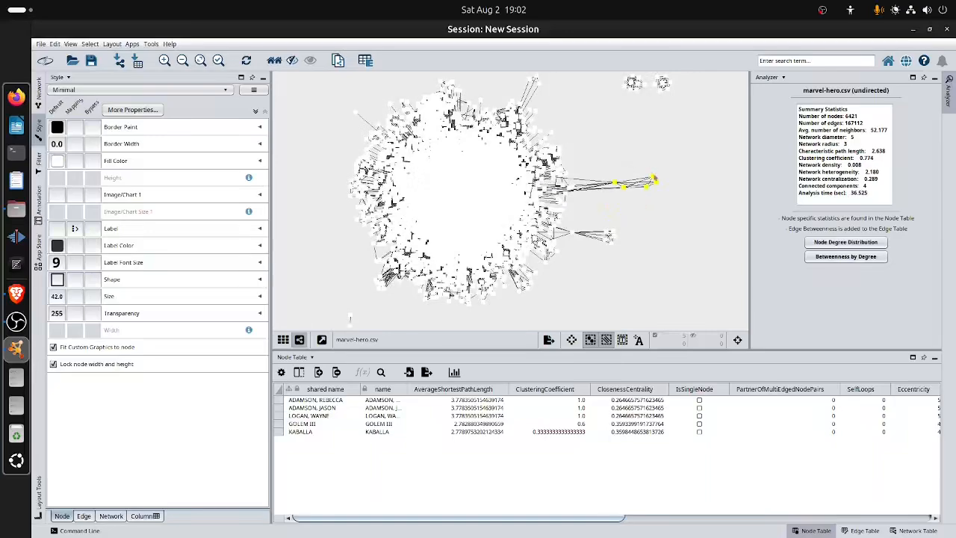
drag(654, 179, 633, 189)
click(637, 182)
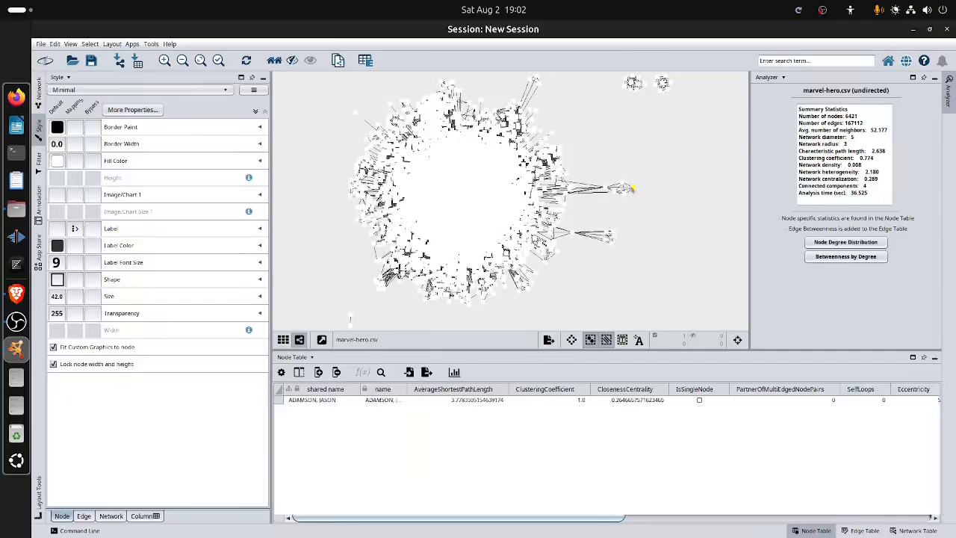
Select the separated group of nodes with an area selection and create a new network from selected nodes with all edges.
drag(599, 175, 644, 205)
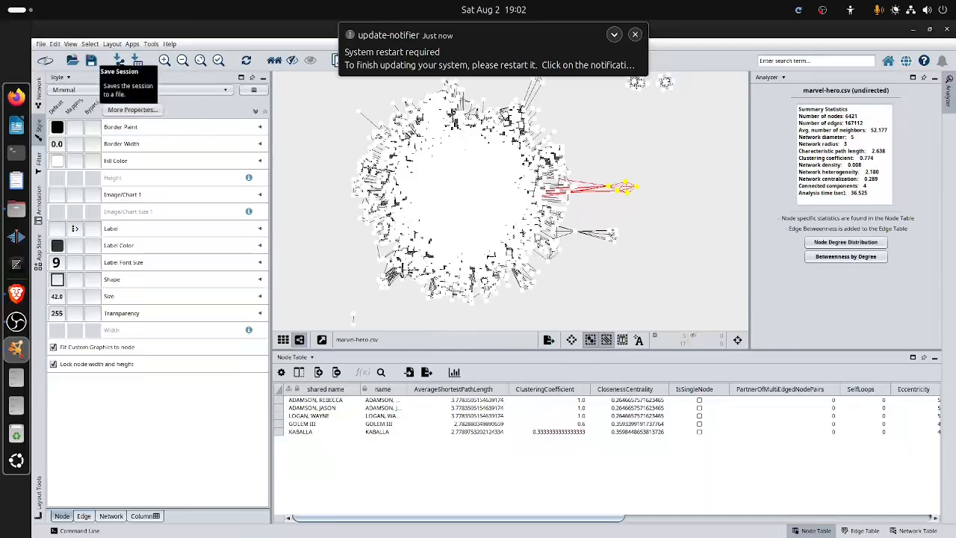
click(41, 44)
mouse_move(67, 112)
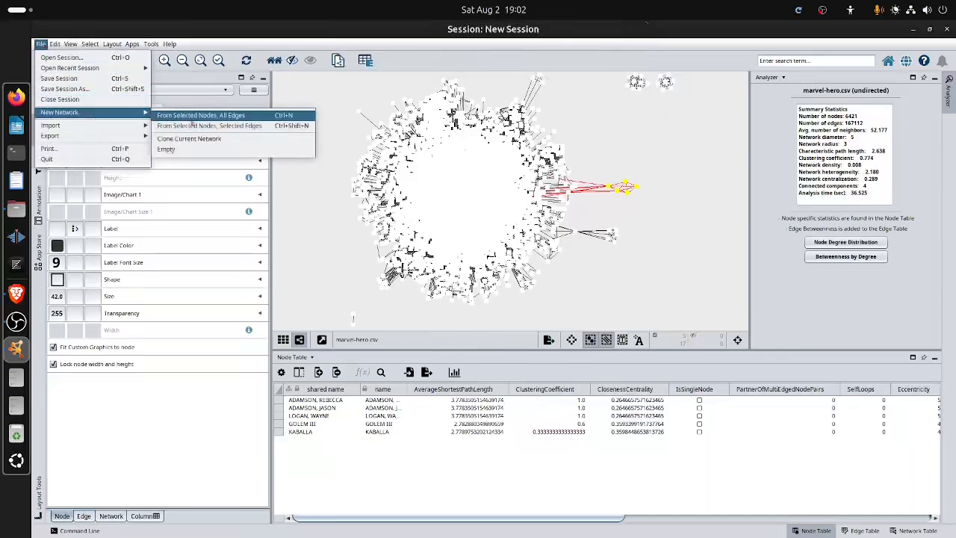
click(192, 118)
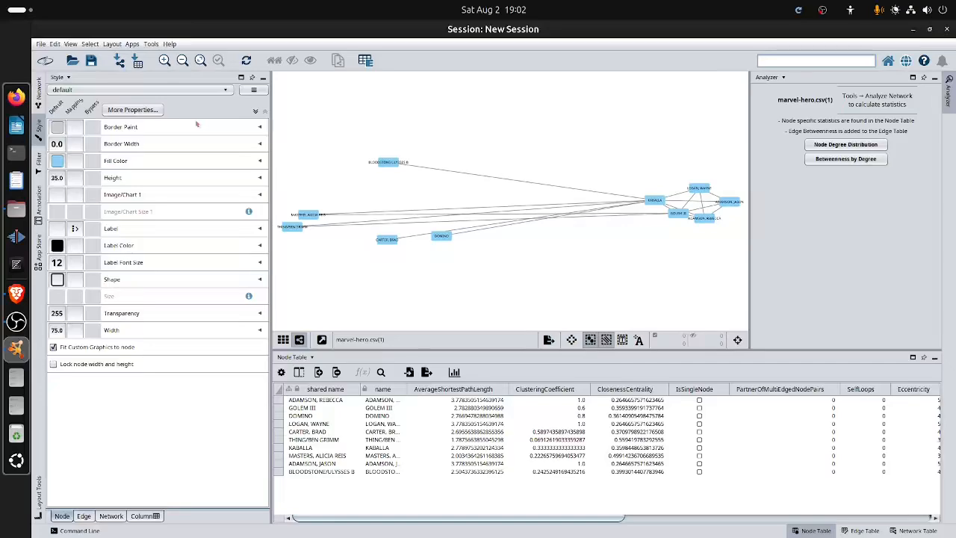
Delete the five outlying nodes from the new sub-network, including DOMINO and THING/BEN GRIMM, and return to the practicum page in Brave.
drag(478, 280, 342, 102)
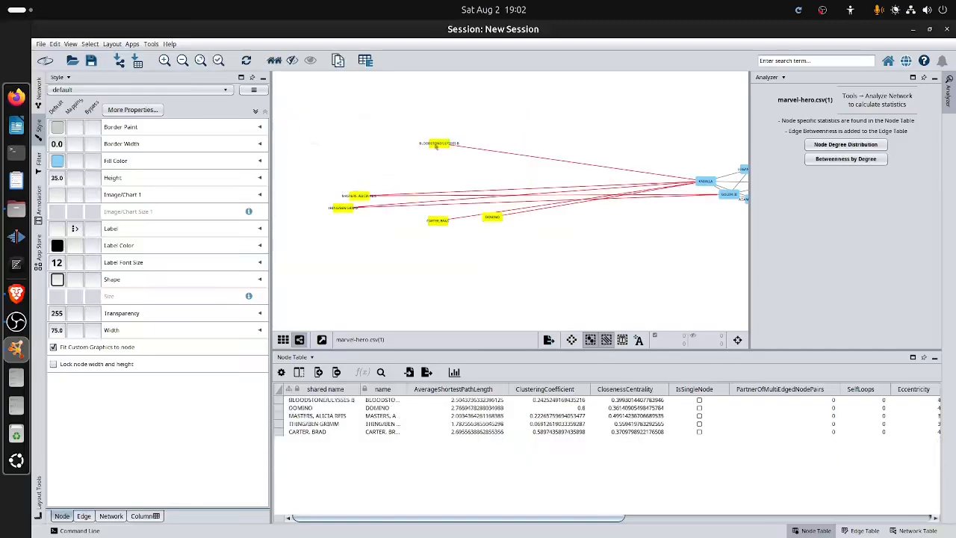
key(Delete)
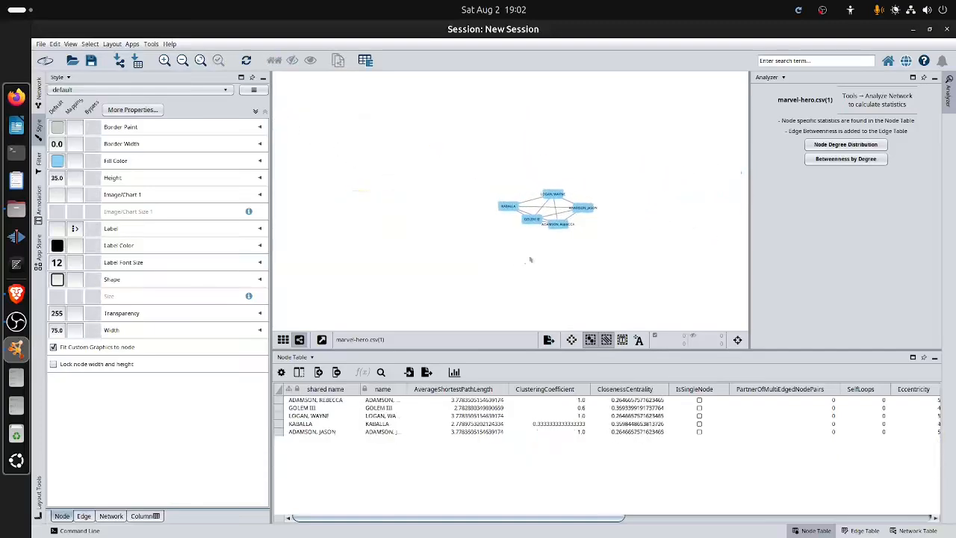
click(16, 293)
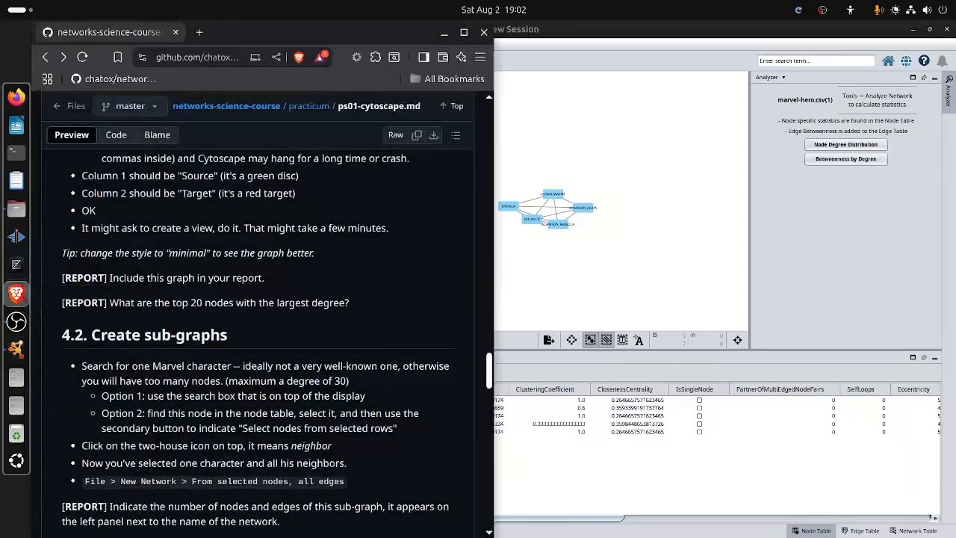
Read the practicum's sub-graph report instruction and check the node and edge counts of marvel-hero.csv(1) in Cytoscape's network list.
triple_click(188, 253)
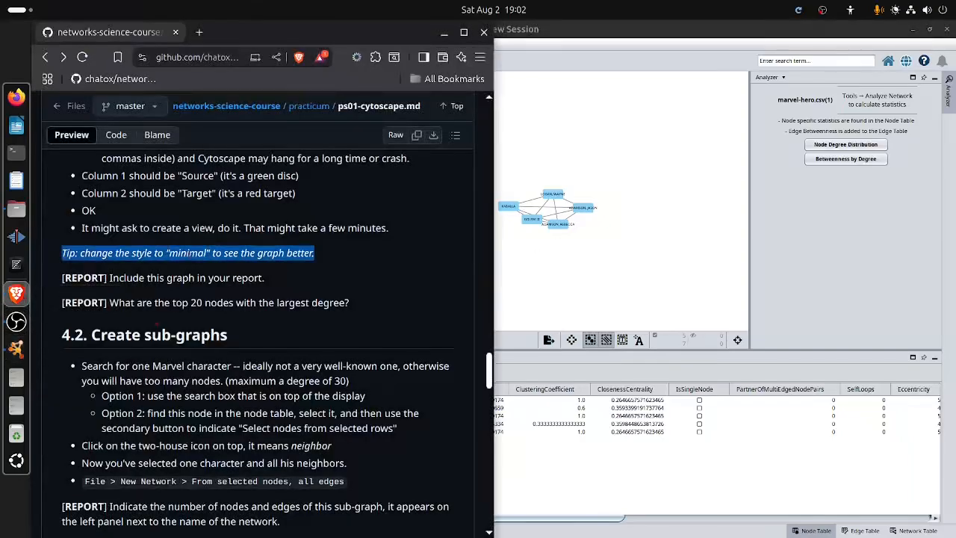
click(189, 254)
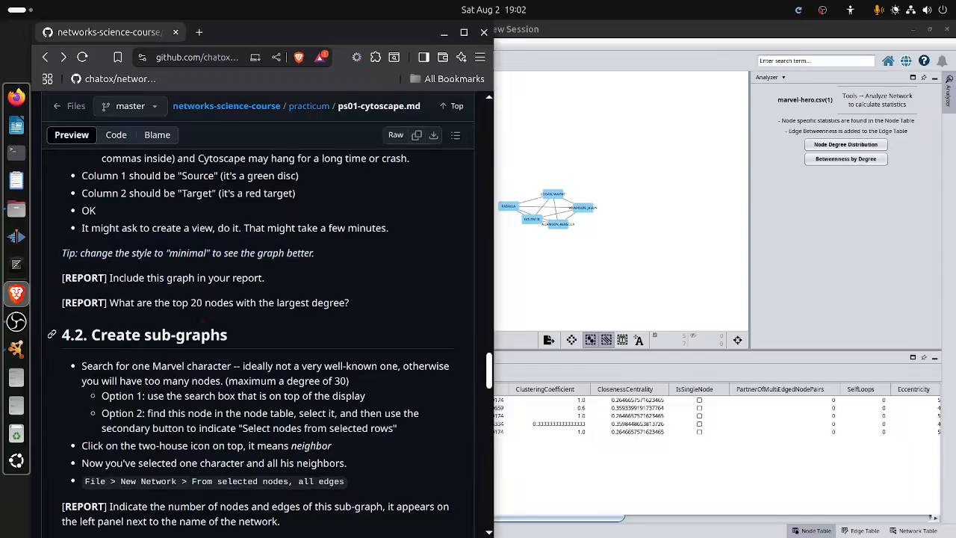
scroll(258, 336, down, 4)
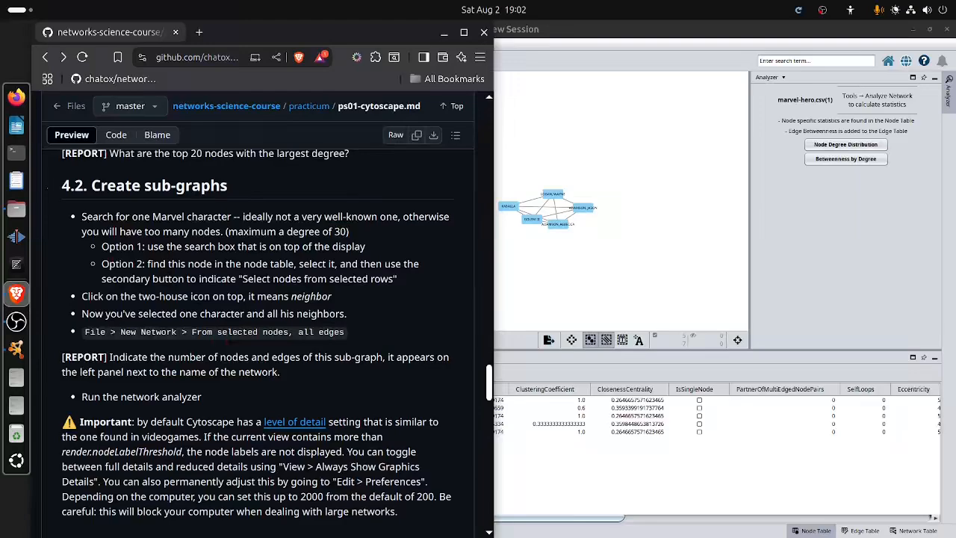
triple_click(188, 364)
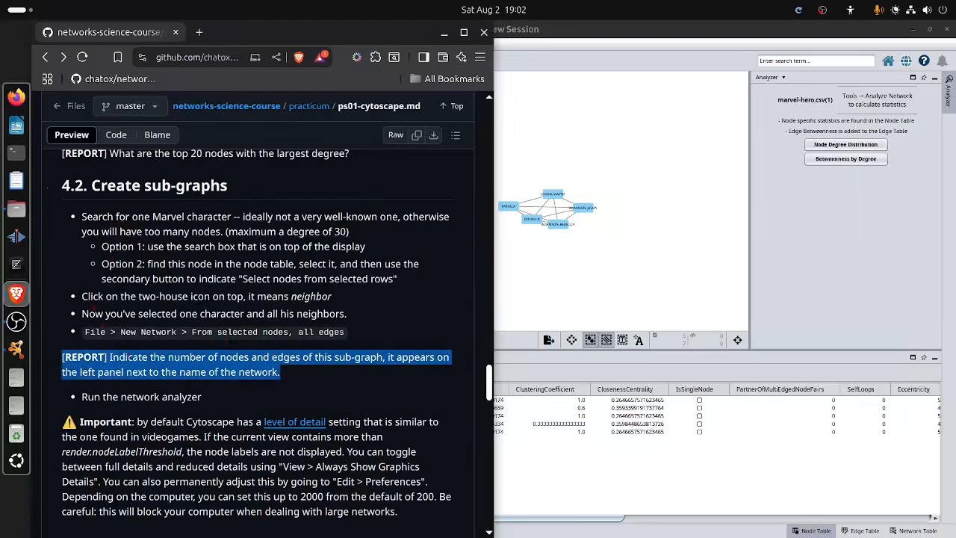
click(298, 384)
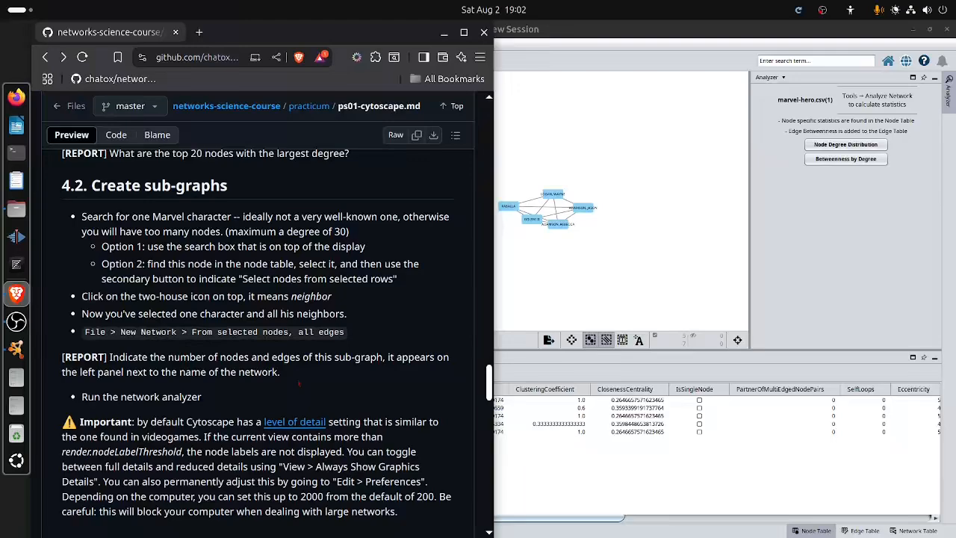
click(566, 284)
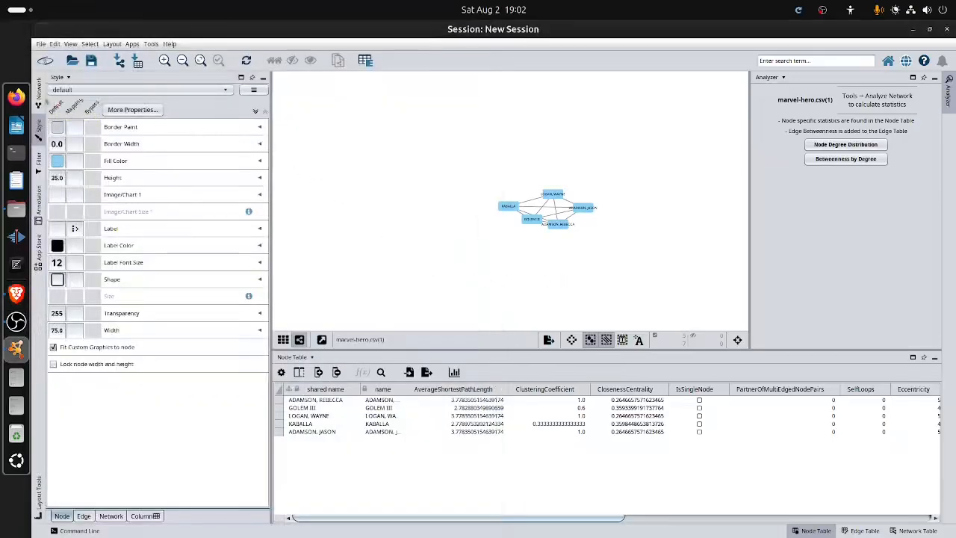
click(38, 95)
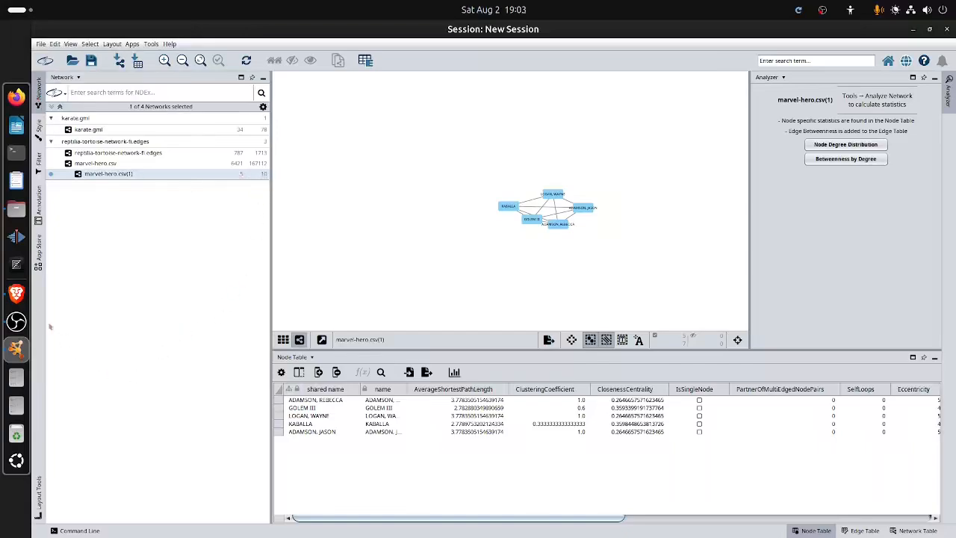
Read the network analyzer instruction and level-of-detail note on the practicum page in Brave, and return to Cytoscape.
click(16, 293)
scroll(270, 413, down, 3)
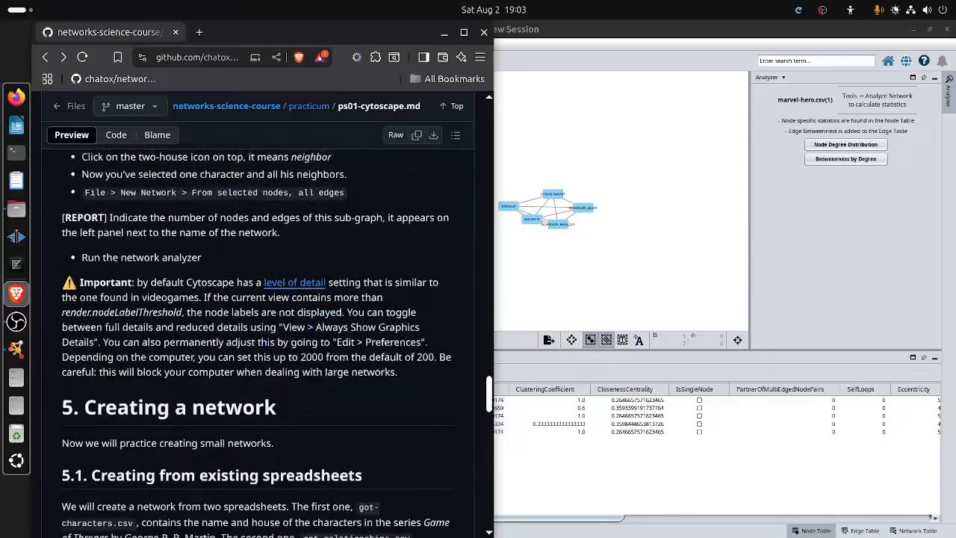
triple_click(161, 247)
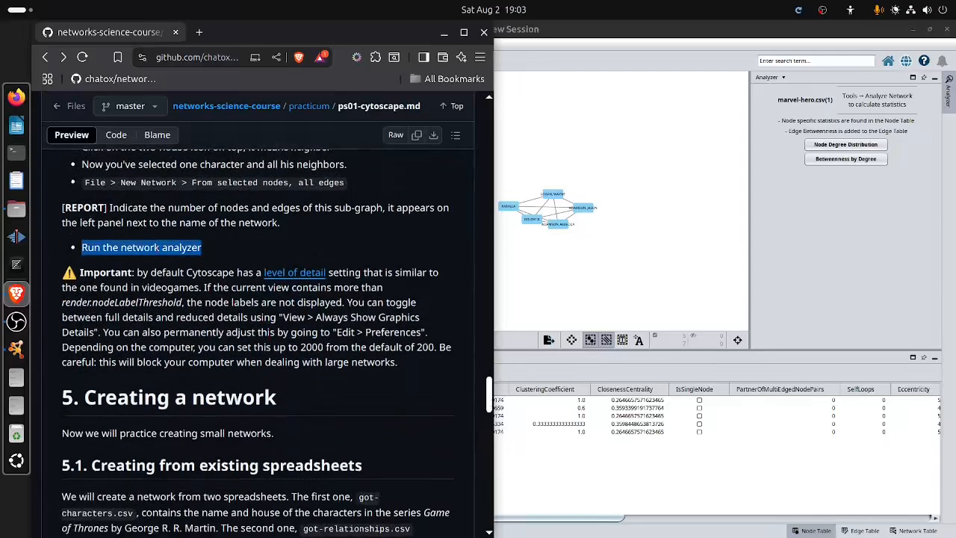
click(161, 247)
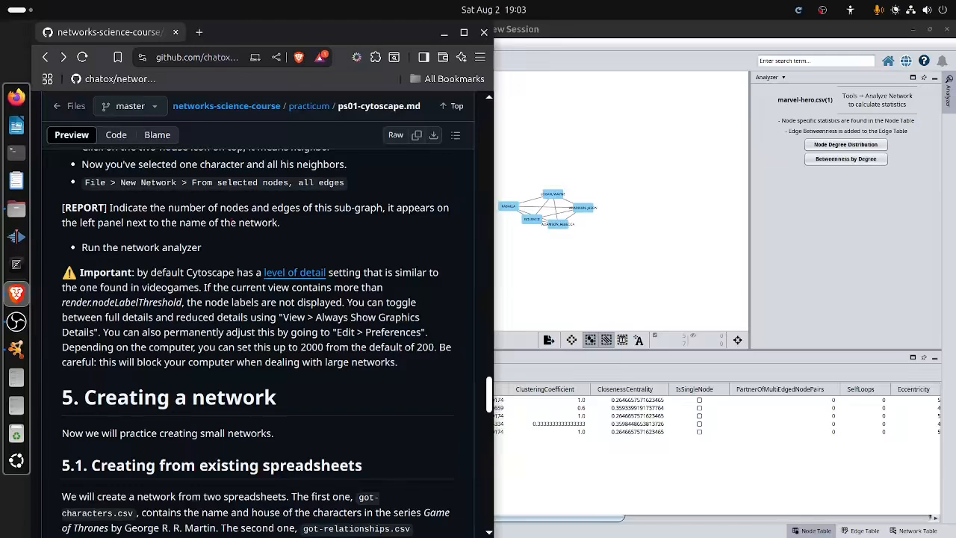
drag(204, 287, 238, 348)
click(198, 347)
scroll(257, 329, up, 3)
click(602, 283)
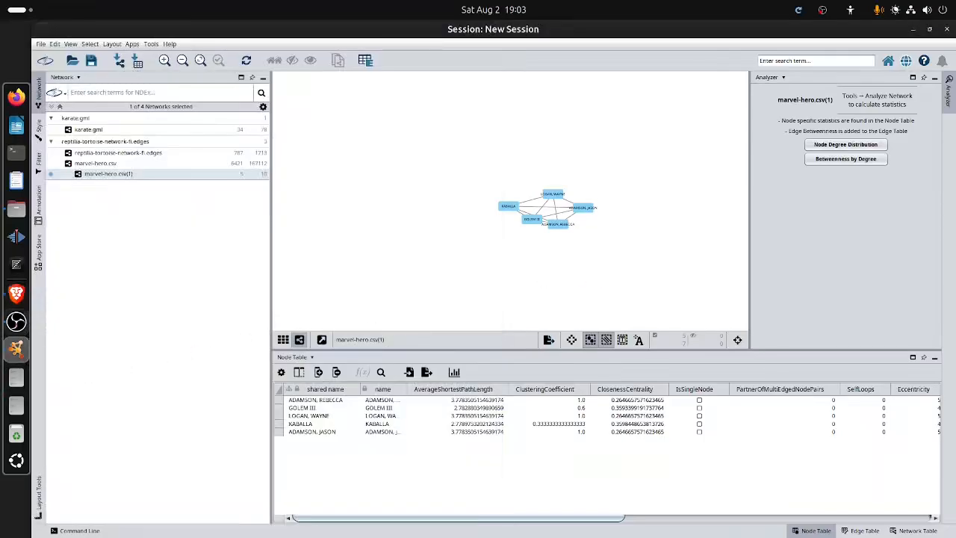
Switch to the practicum page in Brave and review the remaining sections, from creating a network to the delivery instructions.
click(16, 293)
scroll(258, 328, down, 1)
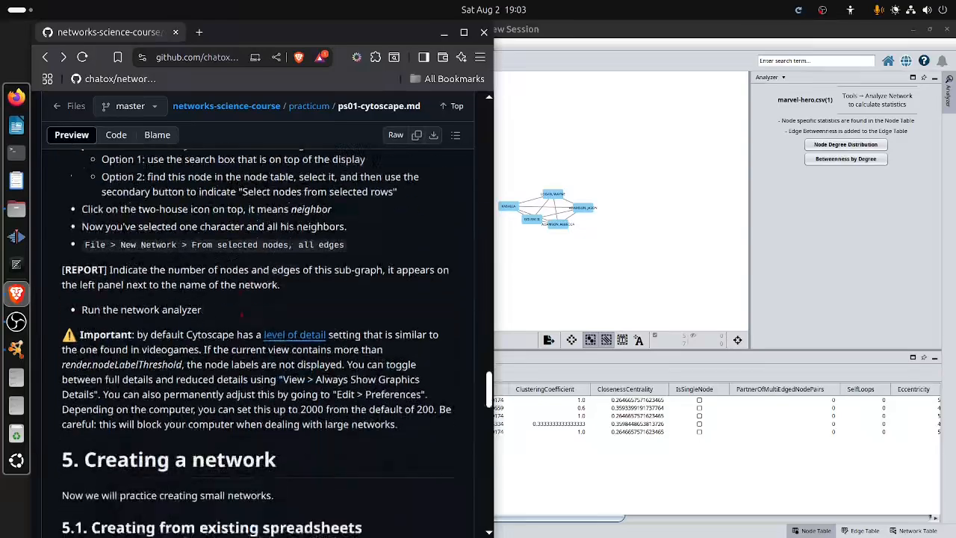
scroll(258, 329, down, 5)
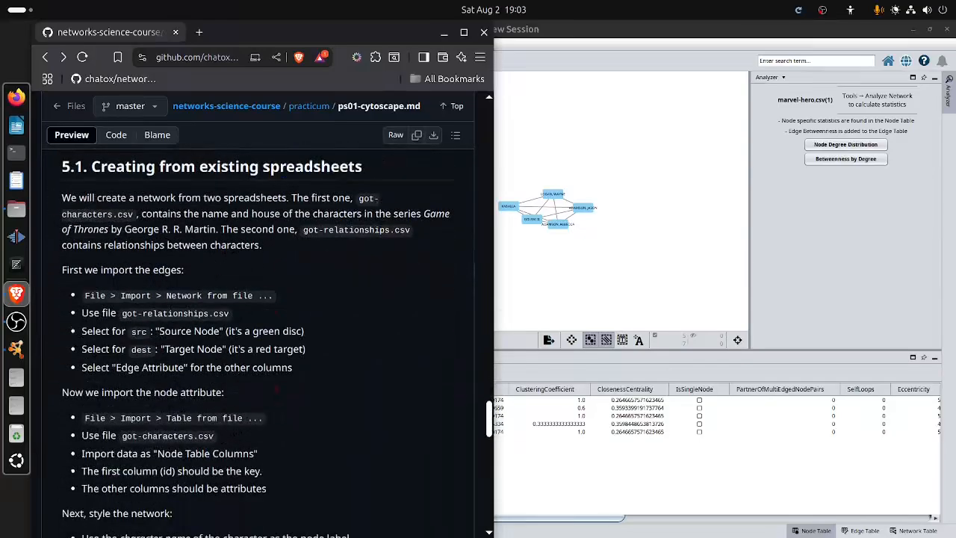
scroll(258, 328, down, 13)
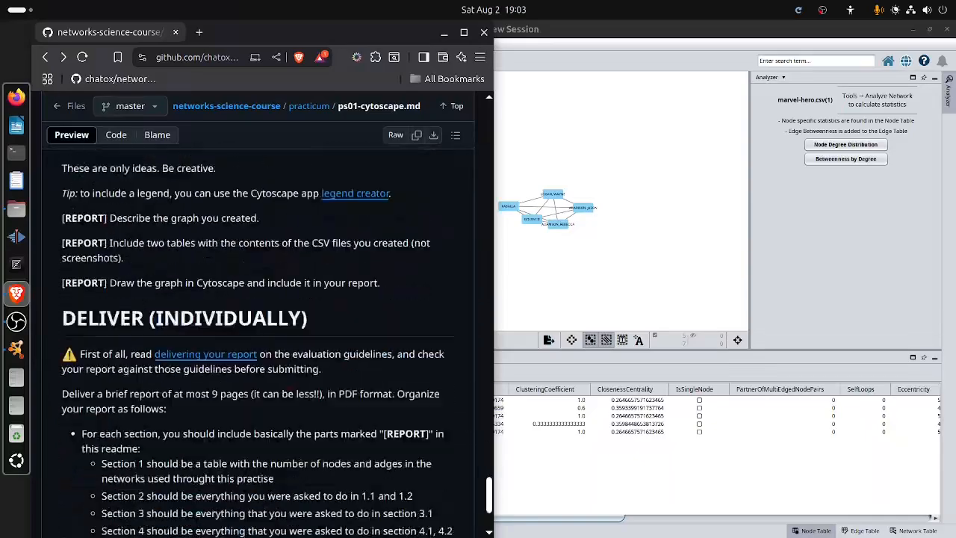
scroll(267, 344, up, 15)
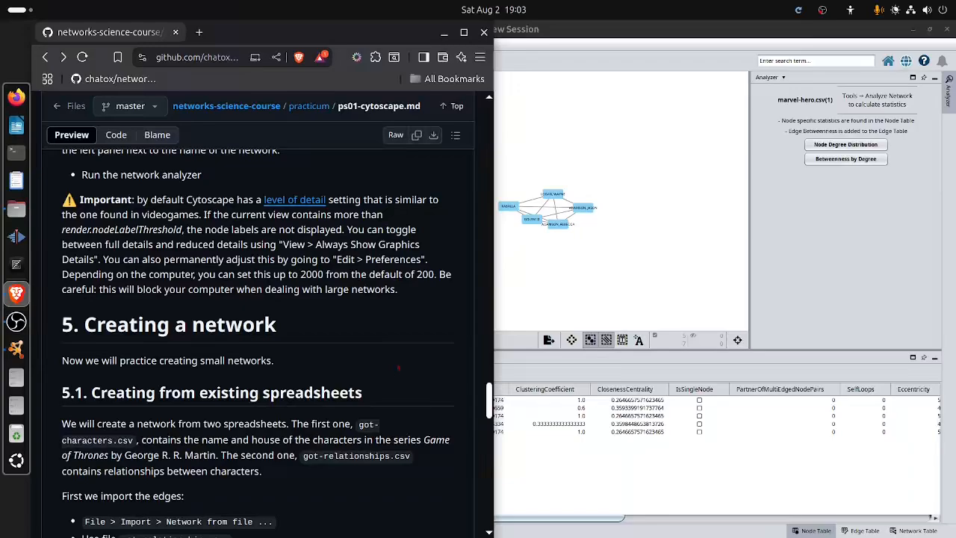
scroll(258, 336, up, 6)
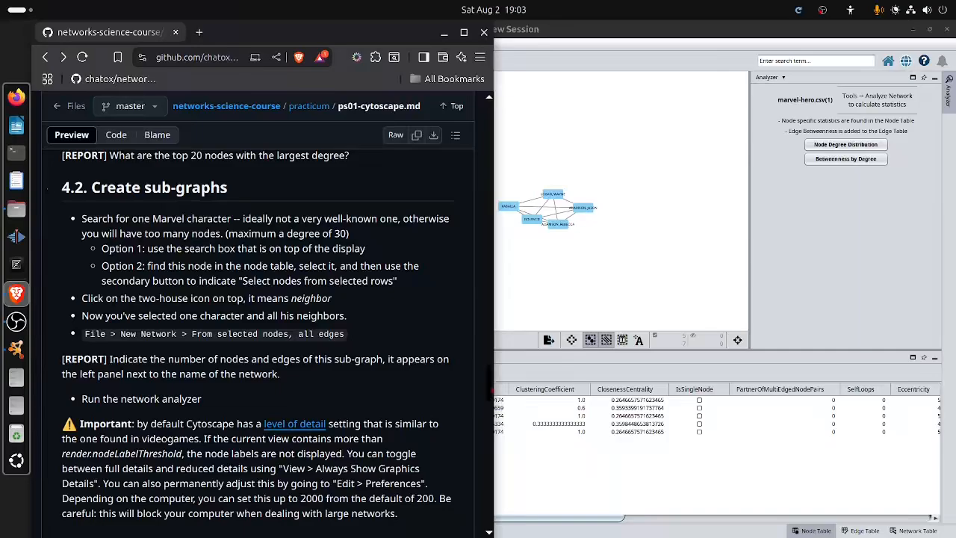
scroll(262, 336, down, 5)
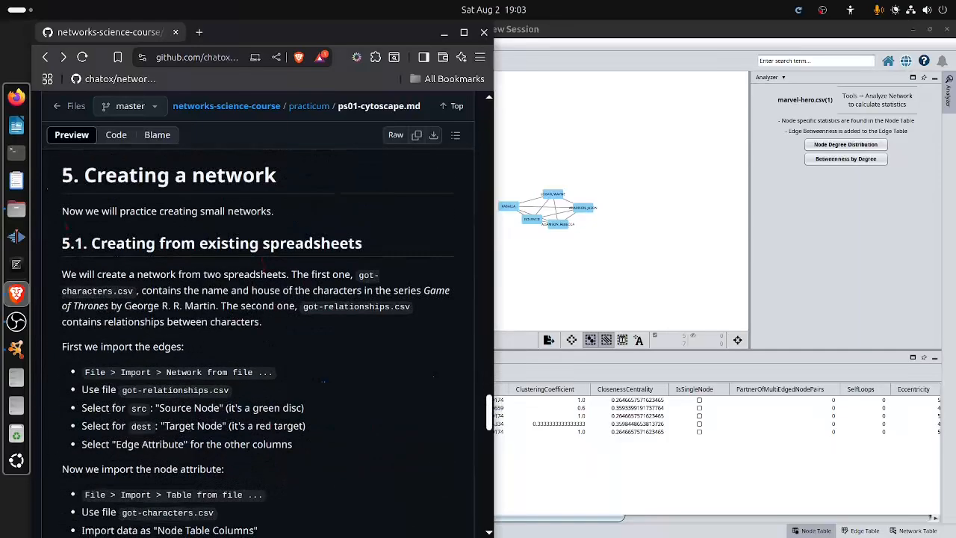
click(16, 321)
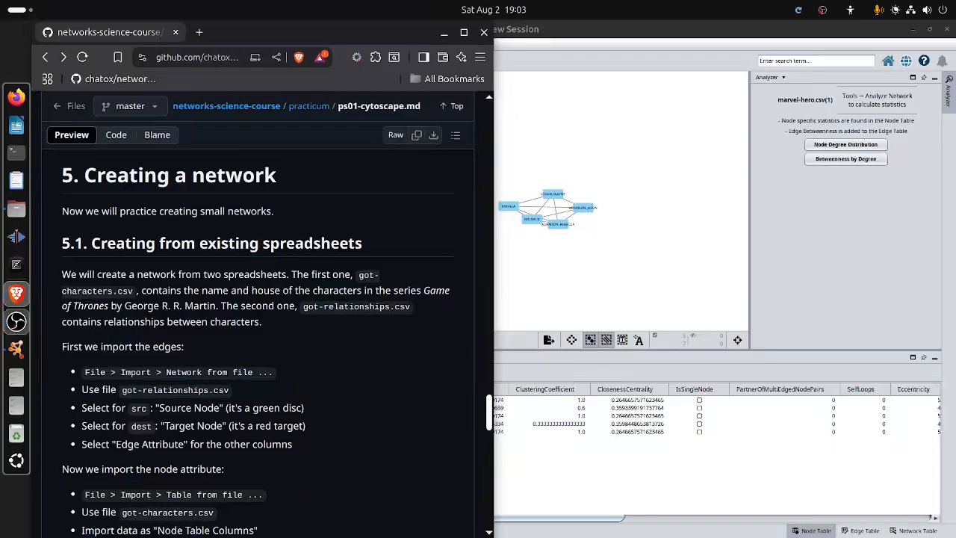